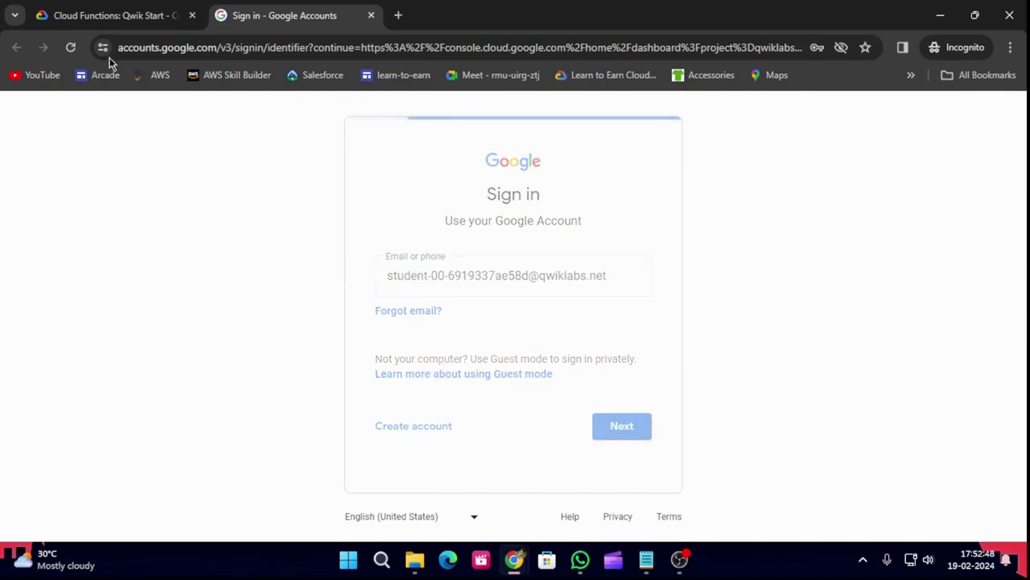
- Copy the lab's temporary password and use it to sign in to the student Google account
{"action": "left_click", "coordinate": [36, 15]}
{"action": "left_click", "coordinate": [181, 414]}
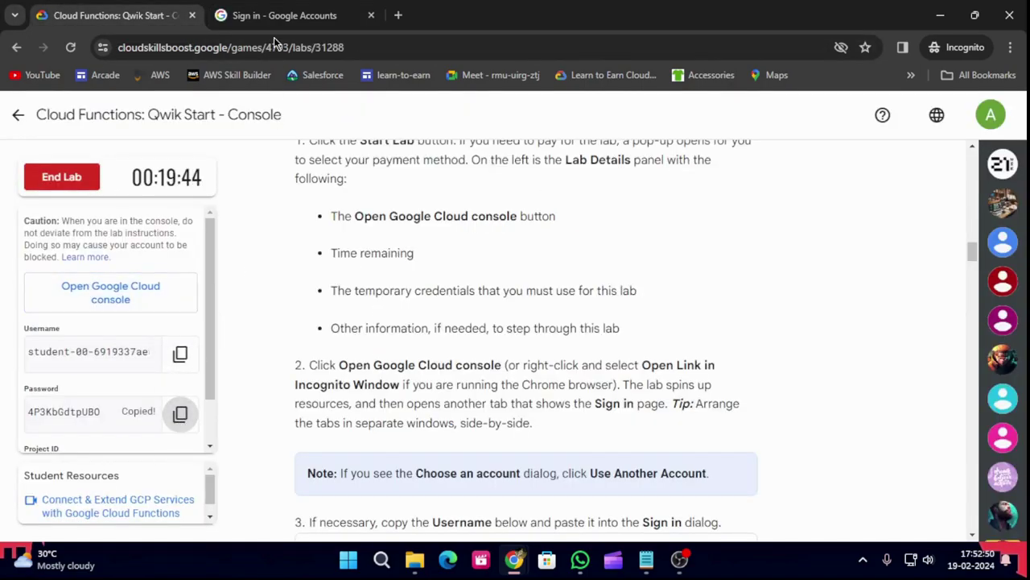
{"action": "left_click", "coordinate": [284, 15]}
{"action": "left_click", "coordinate": [498, 316]}
{"action": "key", "text": "ctrl+v"}
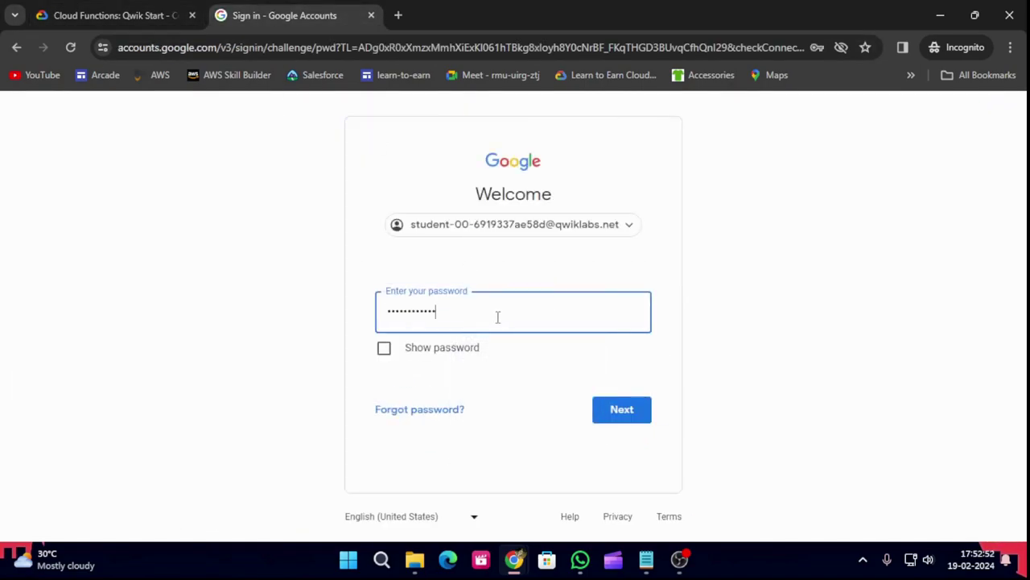
{"action": "left_click", "coordinate": [603, 414]}
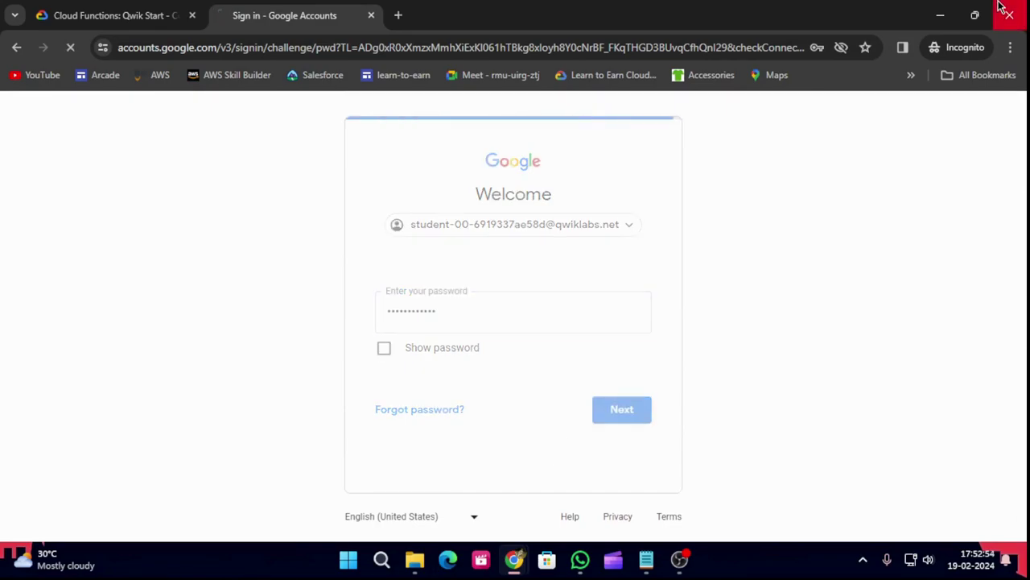
- Acknowledge the new account notice and agree to the Google Cloud Platform Terms of Service
{"action": "left_click", "coordinate": [599, 501]}
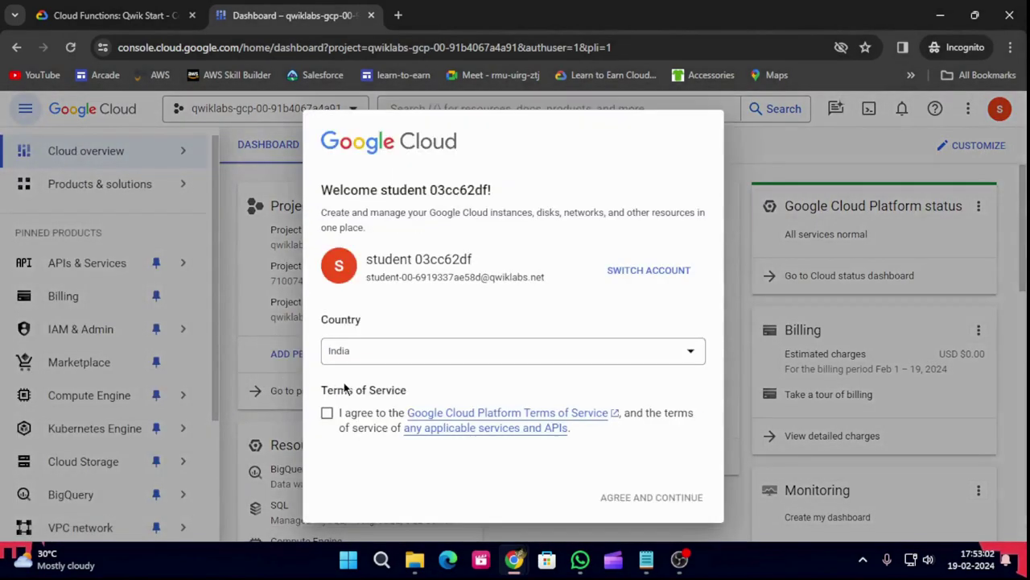
{"action": "left_click", "coordinate": [327, 414]}
{"action": "left_click", "coordinate": [610, 499]}
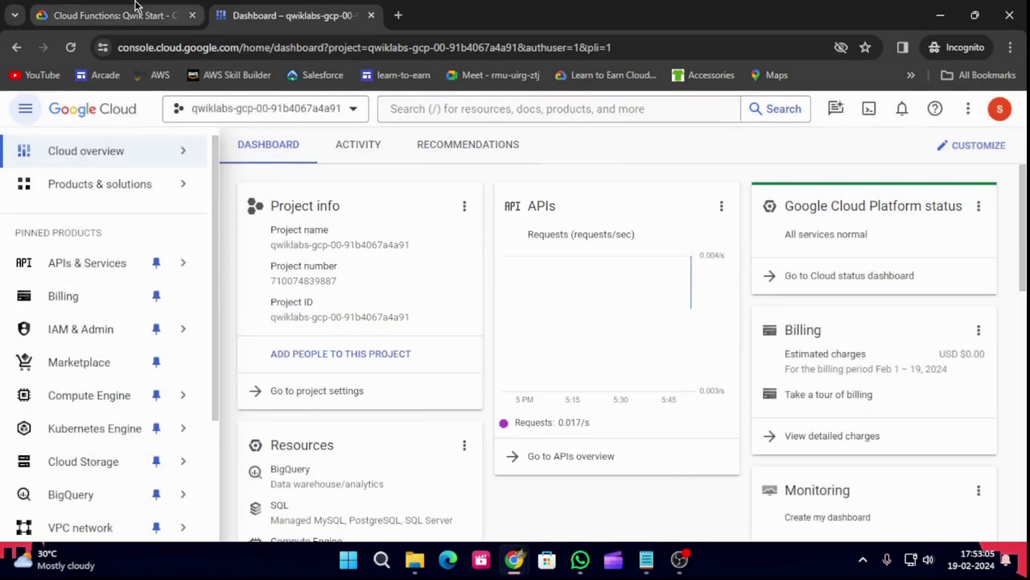
- Copy the product name from Task 1 of the lab instructions, search the console for "Cloud Functions." and open that product
{"action": "left_click", "coordinate": [135, 15]}
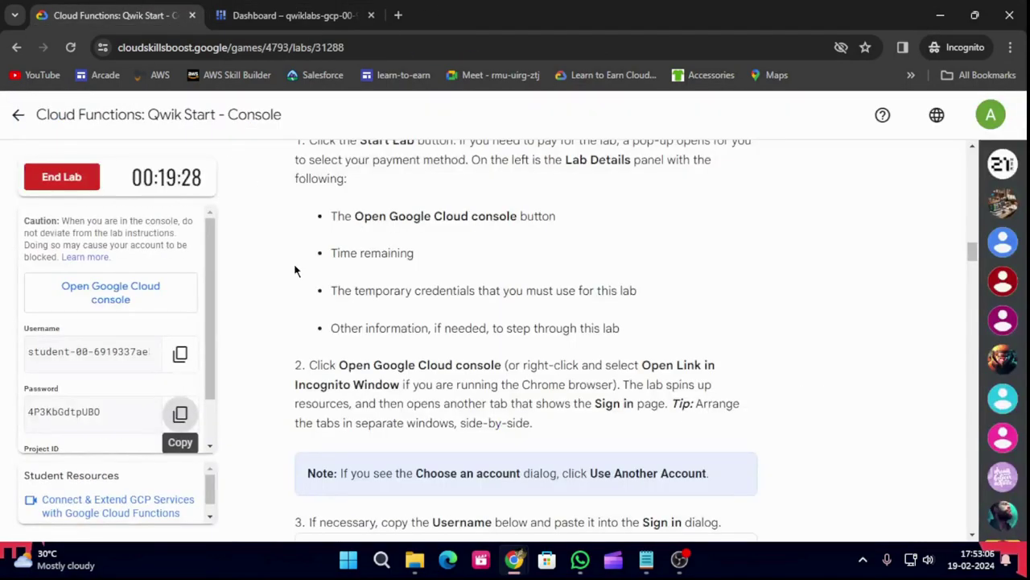
{"action": "scroll", "coordinate": [493, 413], "scroll_direction": "down", "scroll_amount": 15}
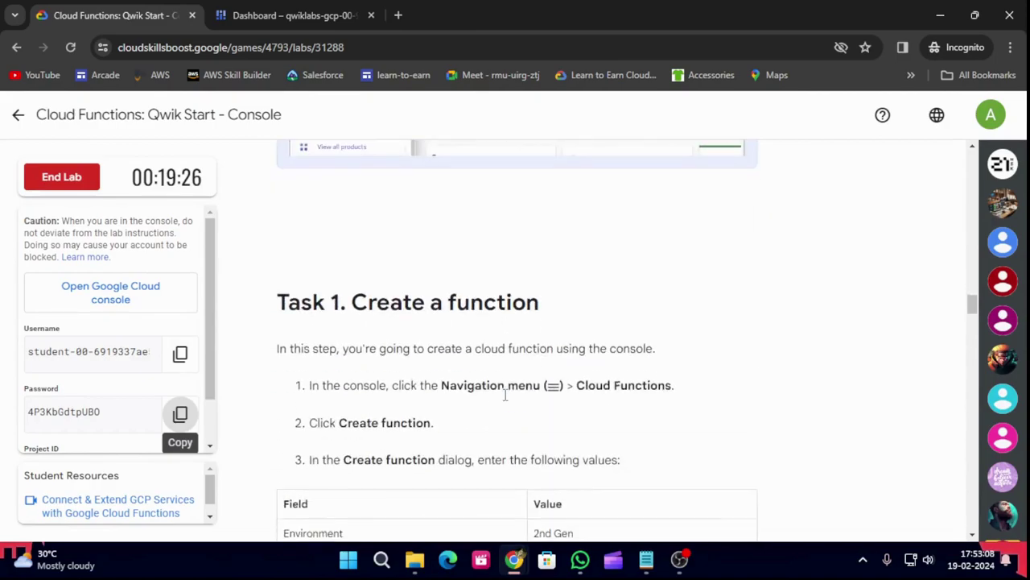
{"action": "scroll", "coordinate": [505, 400], "scroll_direction": "down", "scroll_amount": 1}
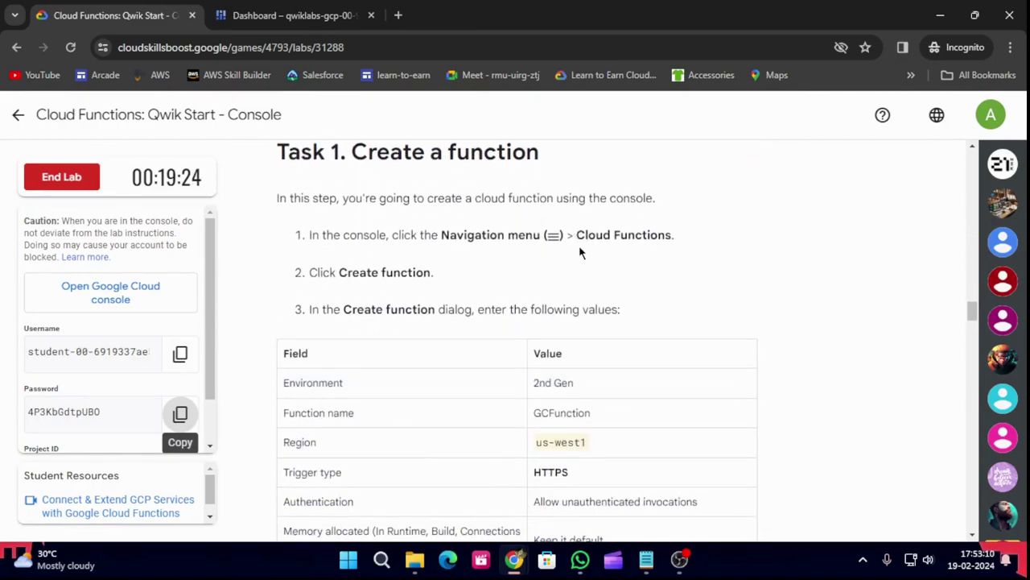
{"action": "left_click_drag", "start_coordinate": [577, 235], "coordinate": [673, 231]}
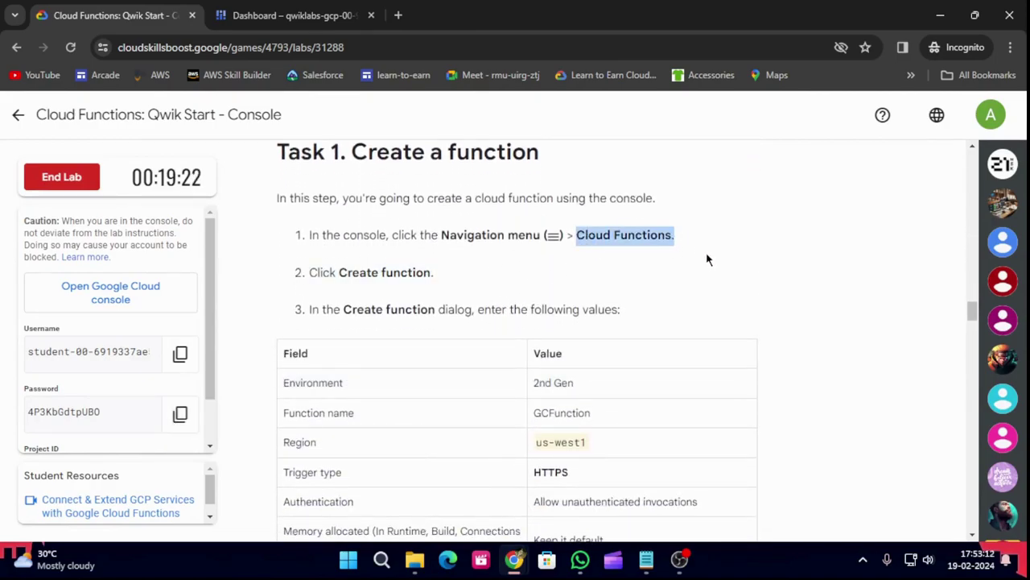
{"action": "left_click", "coordinate": [305, 16]}
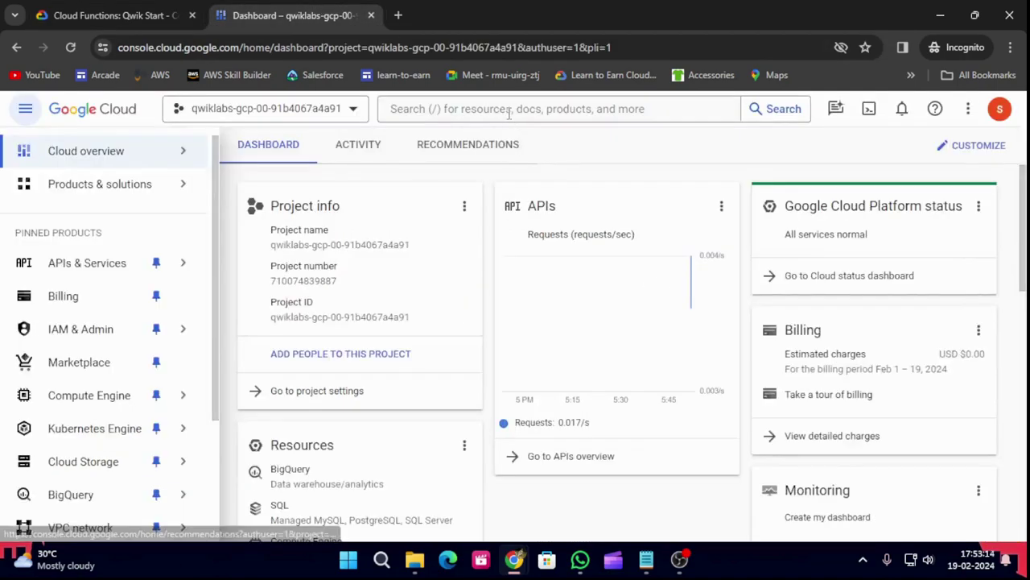
{"action": "left_click", "coordinate": [509, 110]}
{"action": "key", "text": "ctrl+v"}
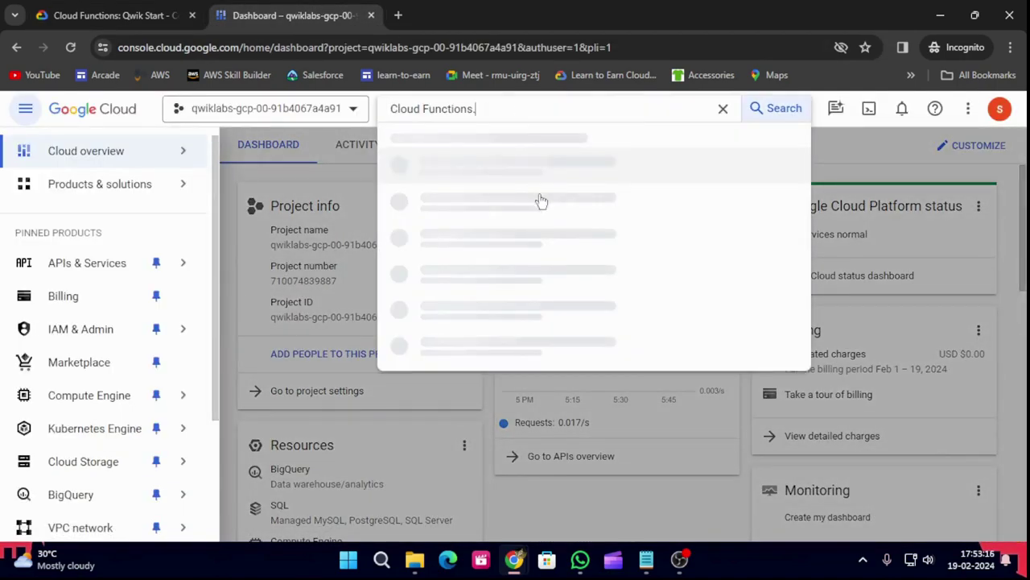
{"action": "left_click", "coordinate": [415, 180]}
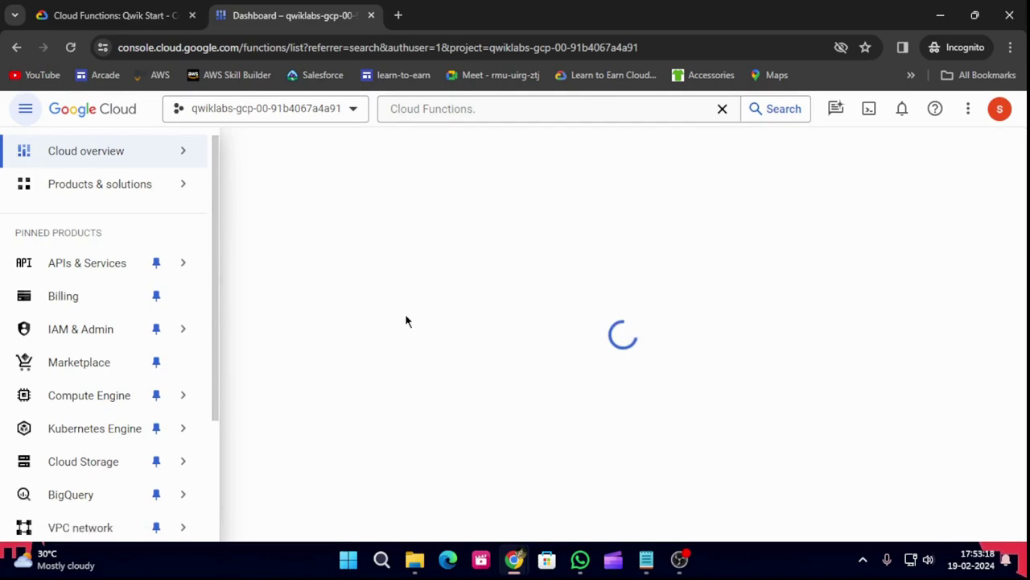
- Start creating a function and set its environment to 2nd gen as the lab's value table specifies
{"action": "left_click", "coordinate": [355, 146]}
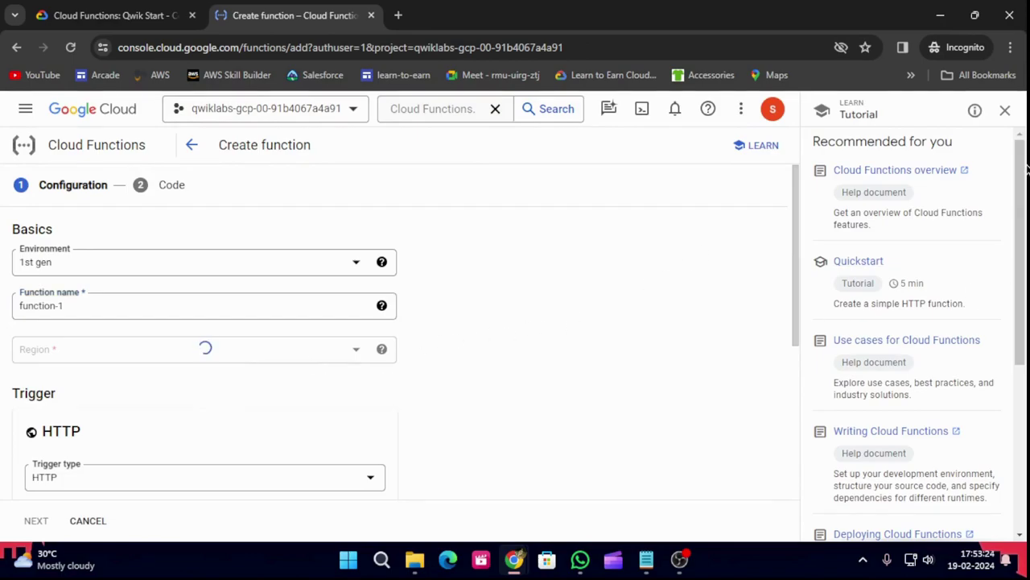
{"action": "left_click", "coordinate": [1005, 108]}
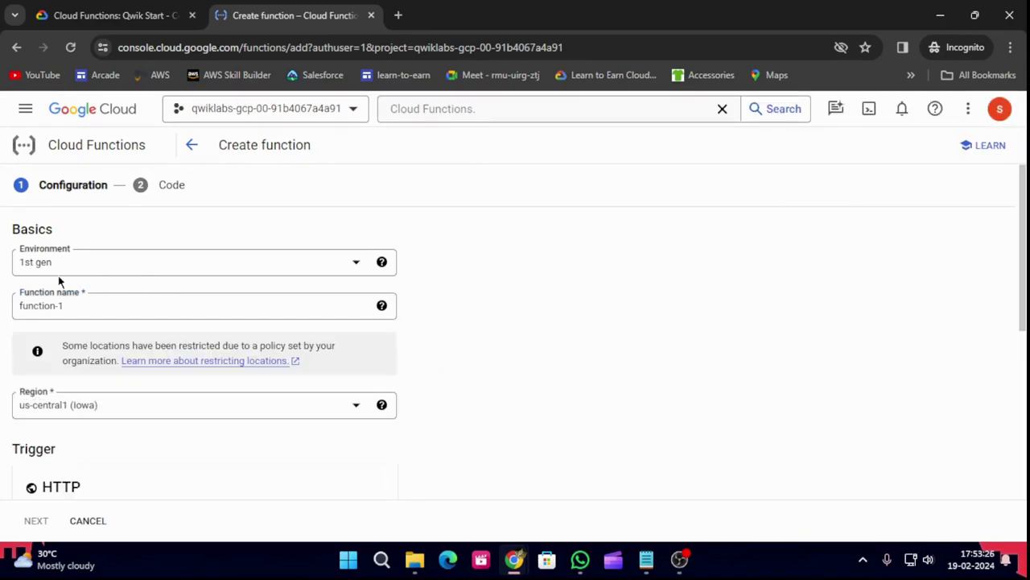
{"action": "left_click", "coordinate": [147, 6]}
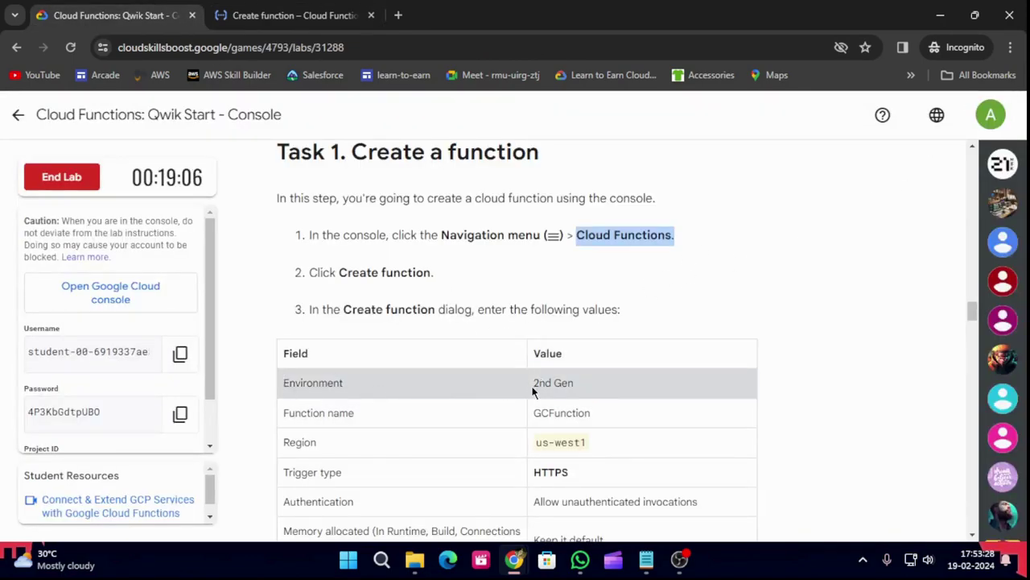
{"action": "left_click_drag", "start_coordinate": [533, 389], "coordinate": [571, 398]}
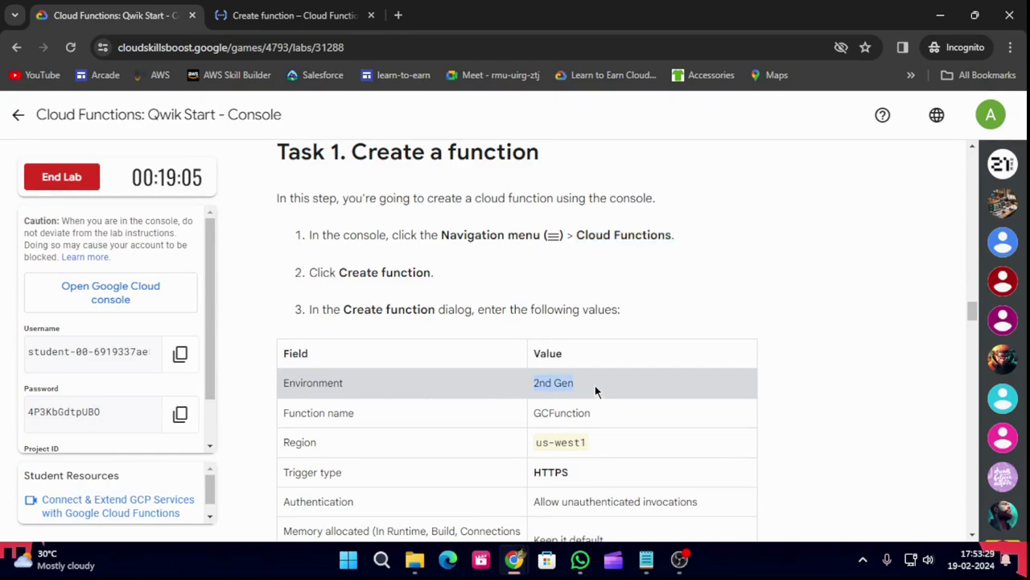
{"action": "left_click", "coordinate": [266, 13]}
{"action": "left_click", "coordinate": [83, 266]}
{"action": "left_click", "coordinate": [82, 268]}
{"action": "left_click", "coordinate": [97, 295]}
- Replace the default function name with GCFunction, copied from the lab's value table
{"action": "left_click", "coordinate": [102, 318]}
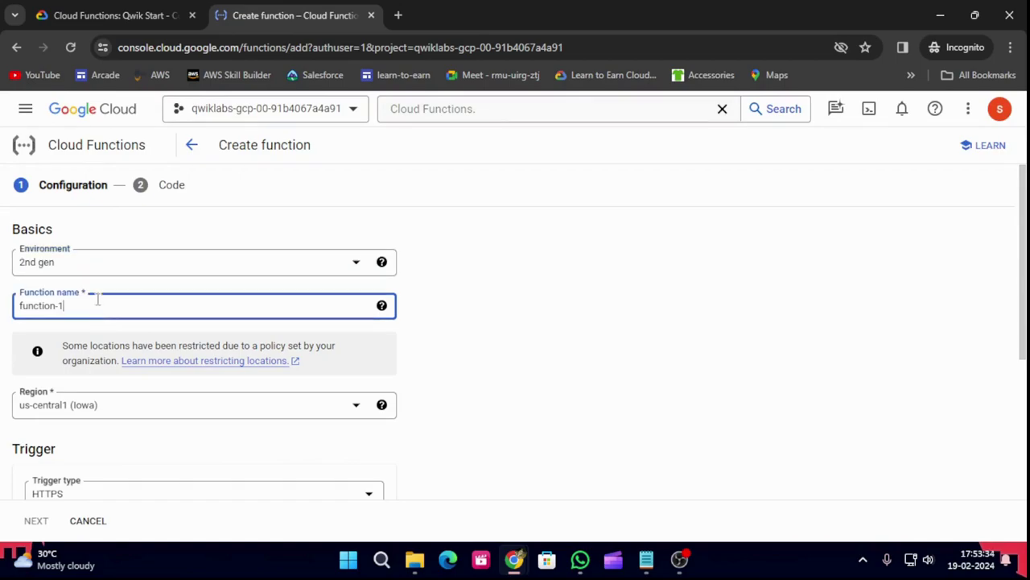
{"action": "left_click", "coordinate": [120, 15]}
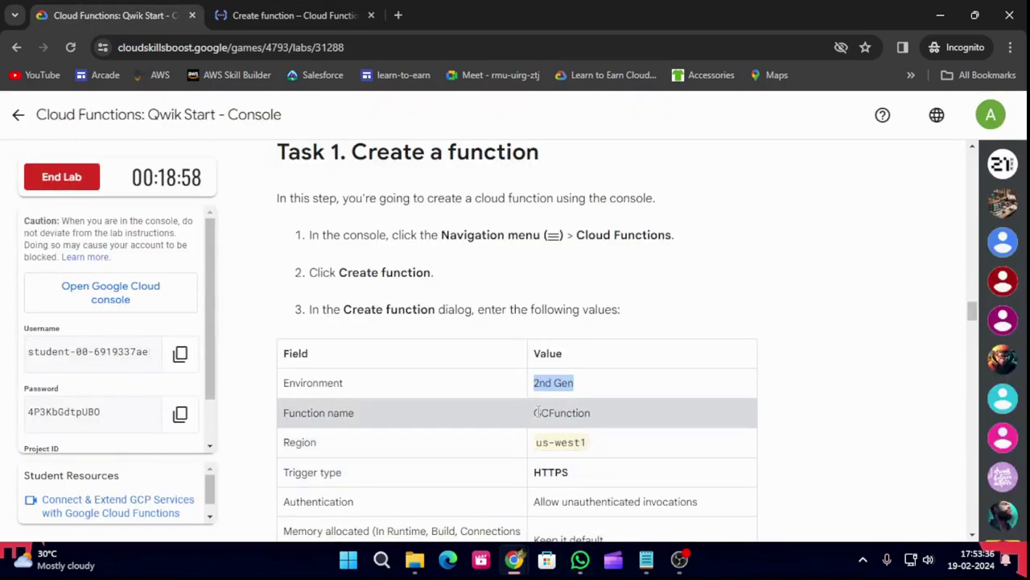
{"action": "left_click_drag", "start_coordinate": [533, 415], "coordinate": [617, 429]}
{"action": "key", "text": "ctrl+c"}
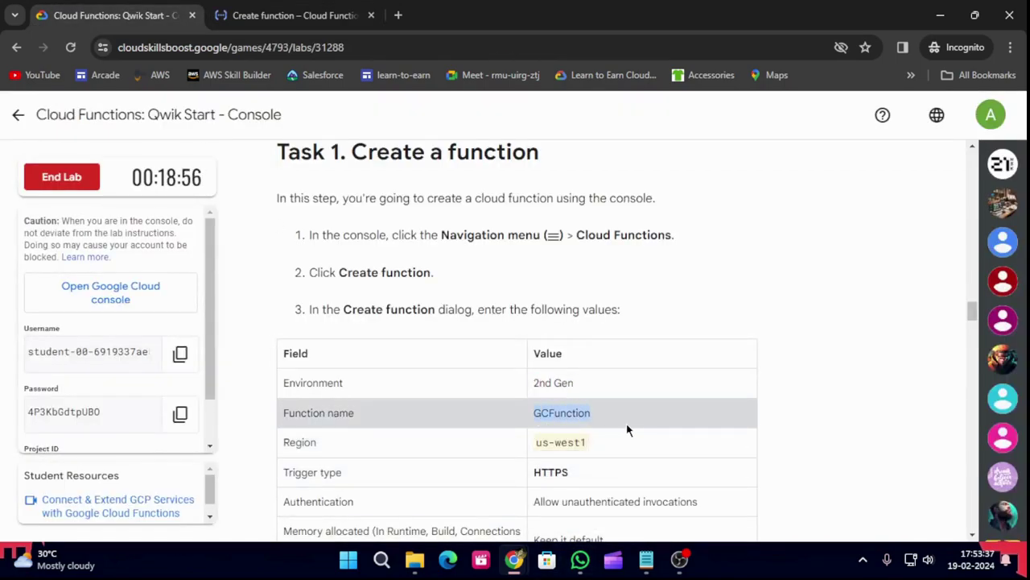
{"action": "left_click", "coordinate": [347, 17]}
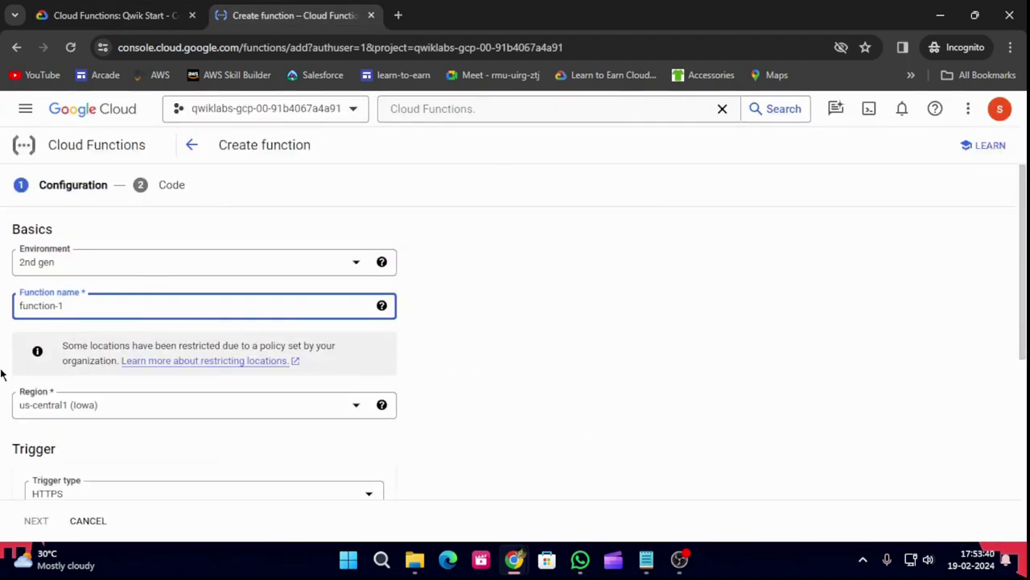
{"action": "left_click_drag", "start_coordinate": [20, 306], "coordinate": [93, 310]}
{"action": "key", "text": "ctrl+v"}
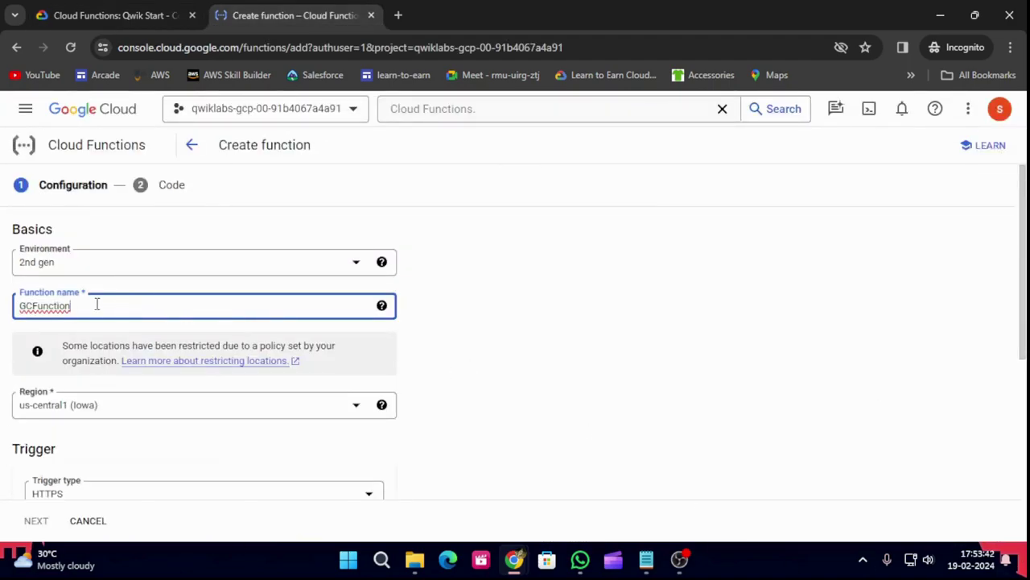
- Check the required region in the lab instructions and set the function's region to us-west1 (Oregon)
{"action": "scroll", "coordinate": [93, 322], "scroll_direction": "down", "scroll_amount": 1}
{"action": "left_click", "coordinate": [68, 6]}
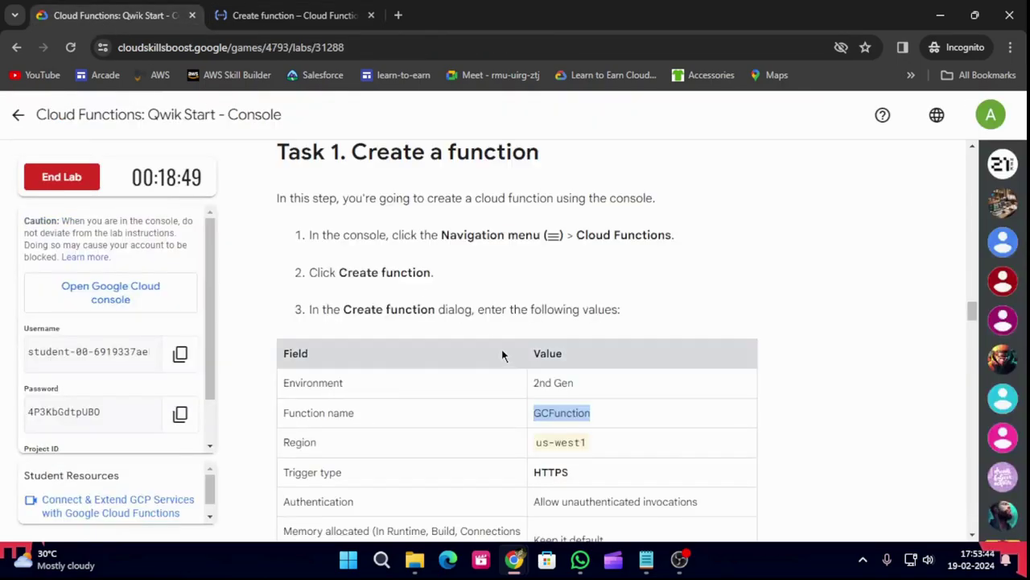
{"action": "scroll", "coordinate": [515, 359], "scroll_direction": "down", "scroll_amount": 1}
{"action": "left_click", "coordinate": [275, 18]}
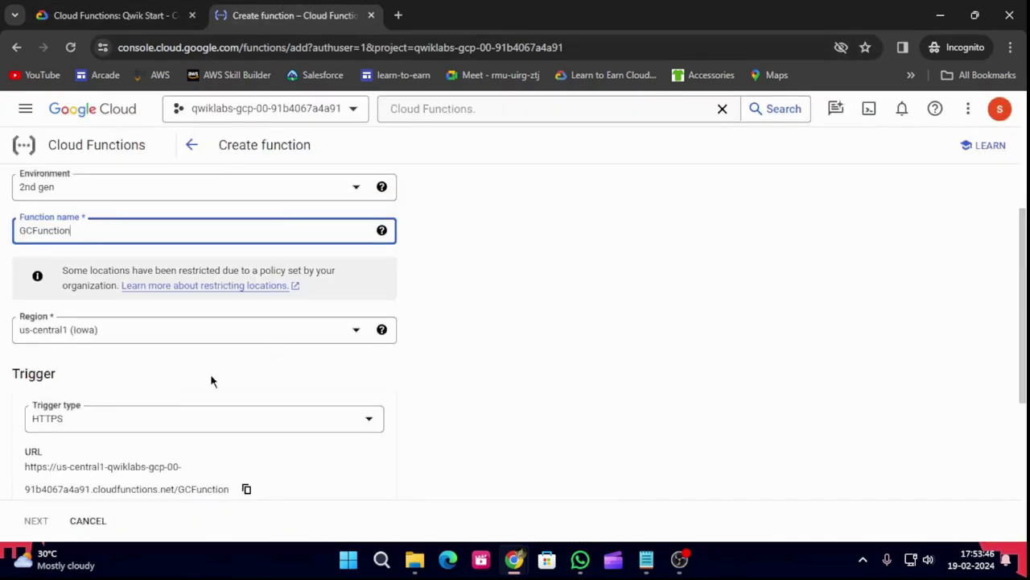
{"action": "left_click", "coordinate": [152, 335]}
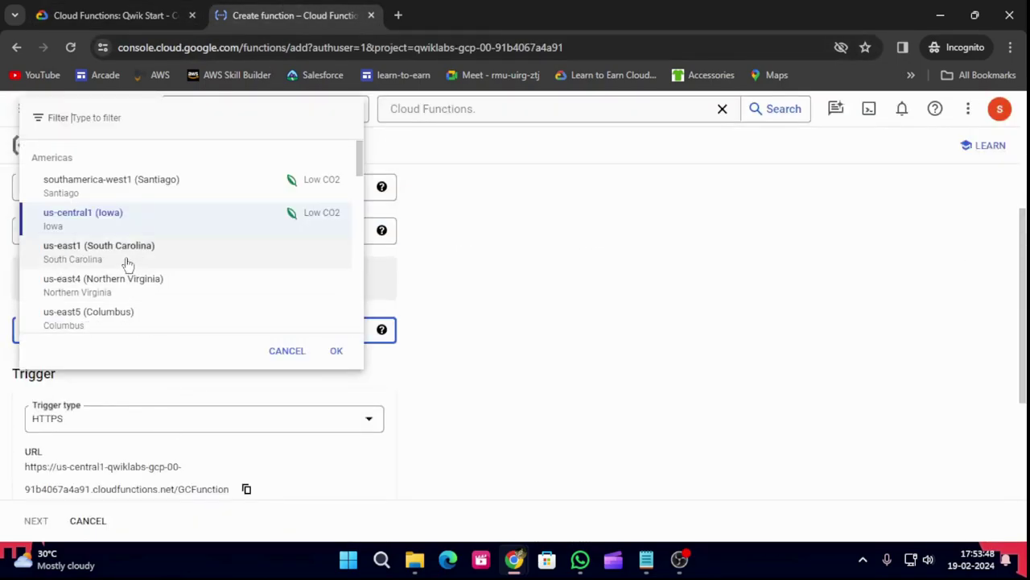
{"action": "scroll", "coordinate": [144, 320], "scroll_direction": "down", "scroll_amount": 3}
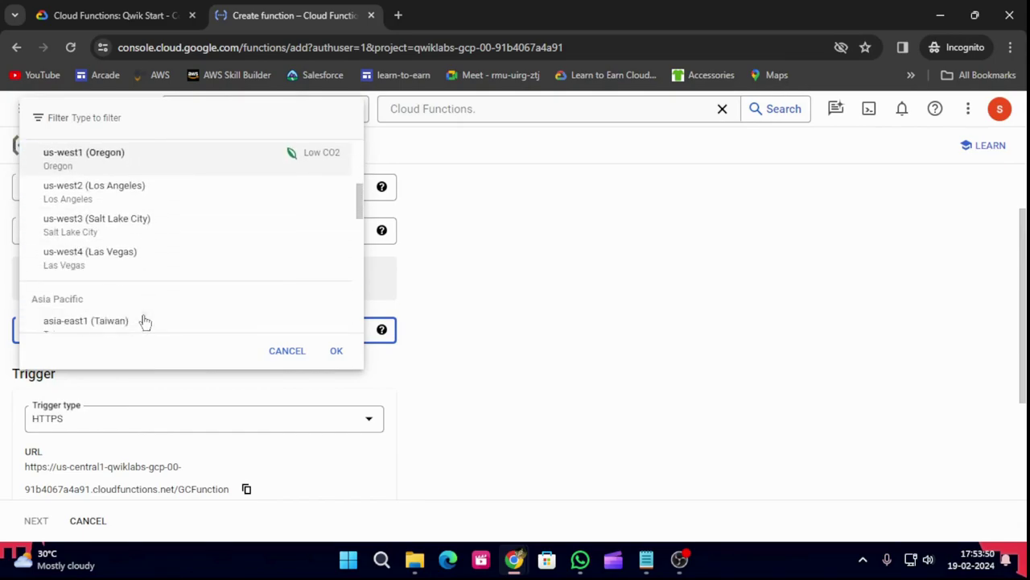
{"action": "left_click", "coordinate": [101, 167]}
- Check the required trigger in the lab instructions and select HTTPS as the function's trigger type
{"action": "left_click", "coordinate": [48, 14]}
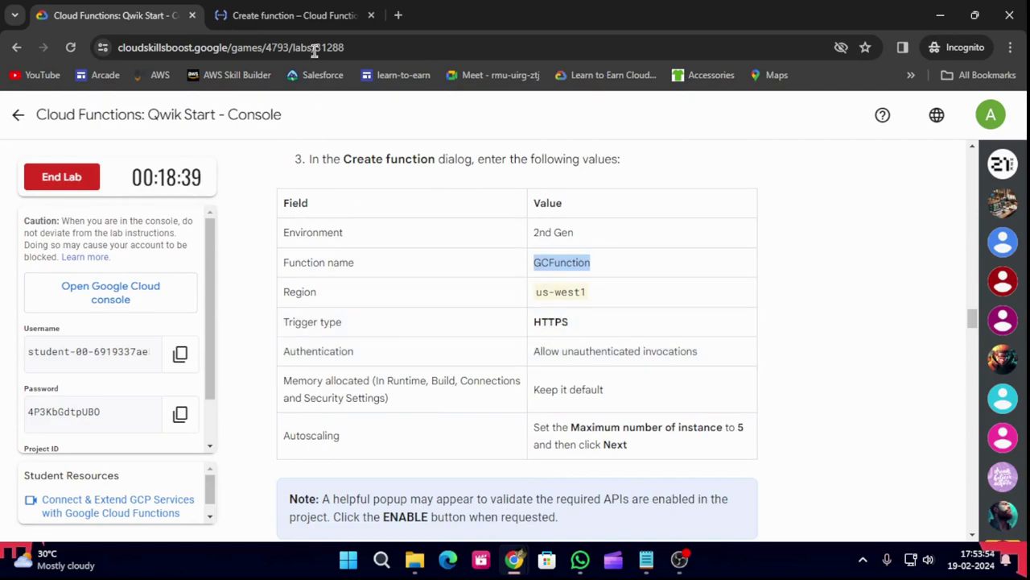
{"action": "left_click", "coordinate": [318, 14]}
{"action": "left_click", "coordinate": [197, 419]}
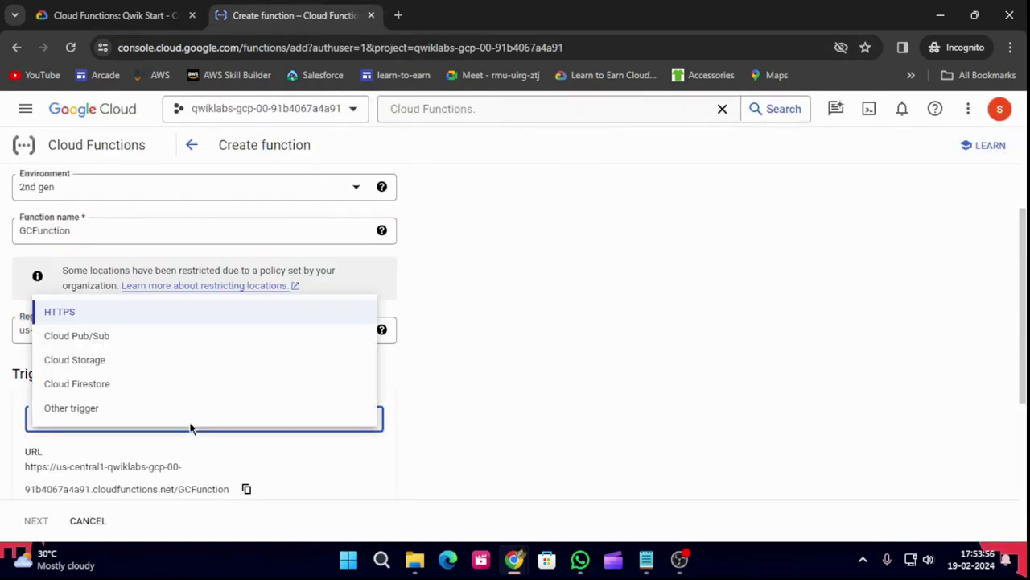
{"action": "left_click", "coordinate": [120, 316]}
- Check the lab's authentication requirement and allow unauthenticated invocations for the function
{"action": "scroll", "coordinate": [209, 322], "scroll_direction": "down", "scroll_amount": 3}
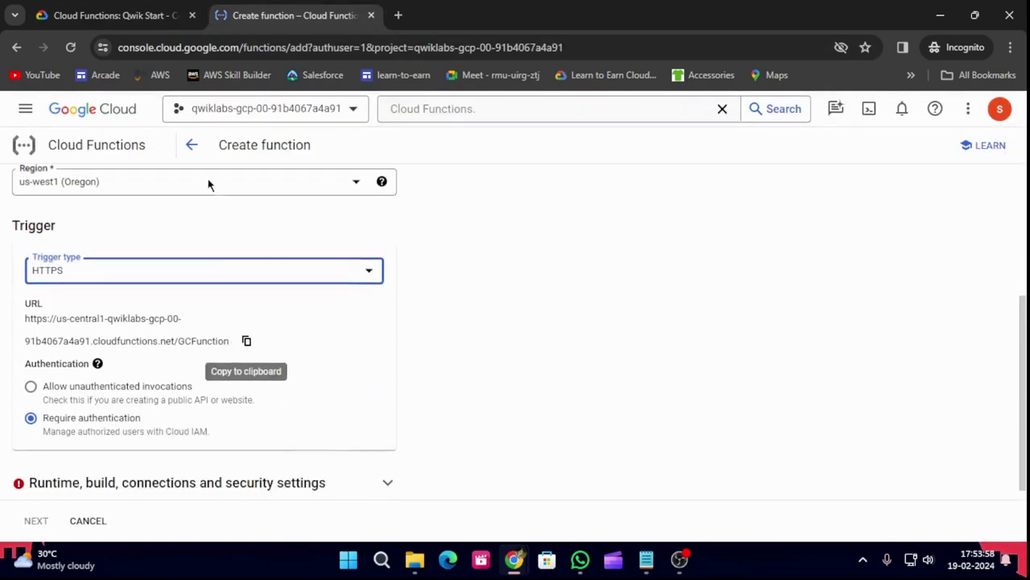
{"action": "left_click", "coordinate": [146, 8]}
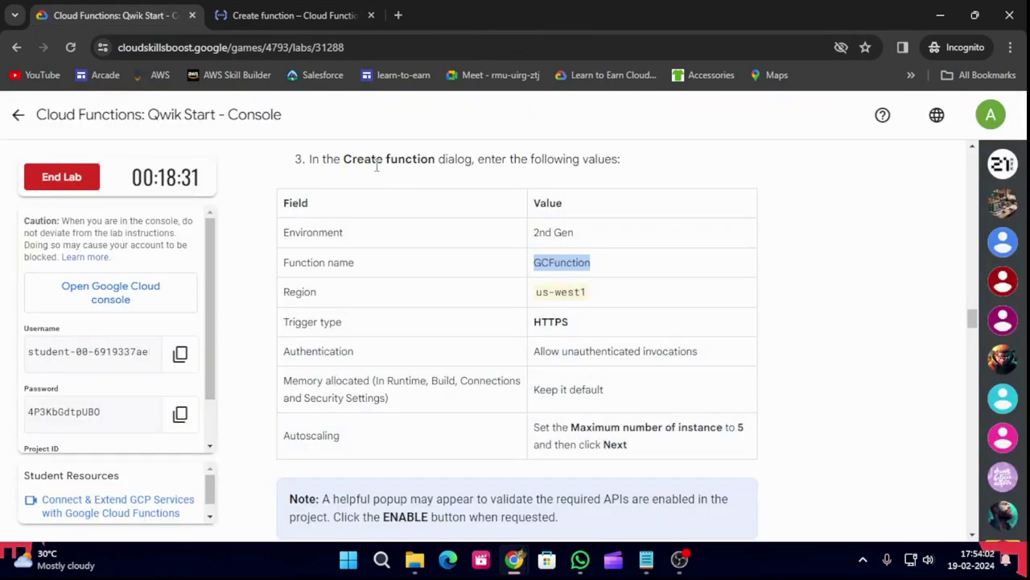
{"action": "left_click", "coordinate": [290, 16]}
{"action": "left_click", "coordinate": [54, 393]}
- Review the lab's autoscaling requirement and expand the function's runtime, build, connections and security settings
{"action": "left_click", "coordinate": [117, 16]}
{"action": "scroll", "coordinate": [572, 457], "scroll_direction": "down", "scroll_amount": 1}
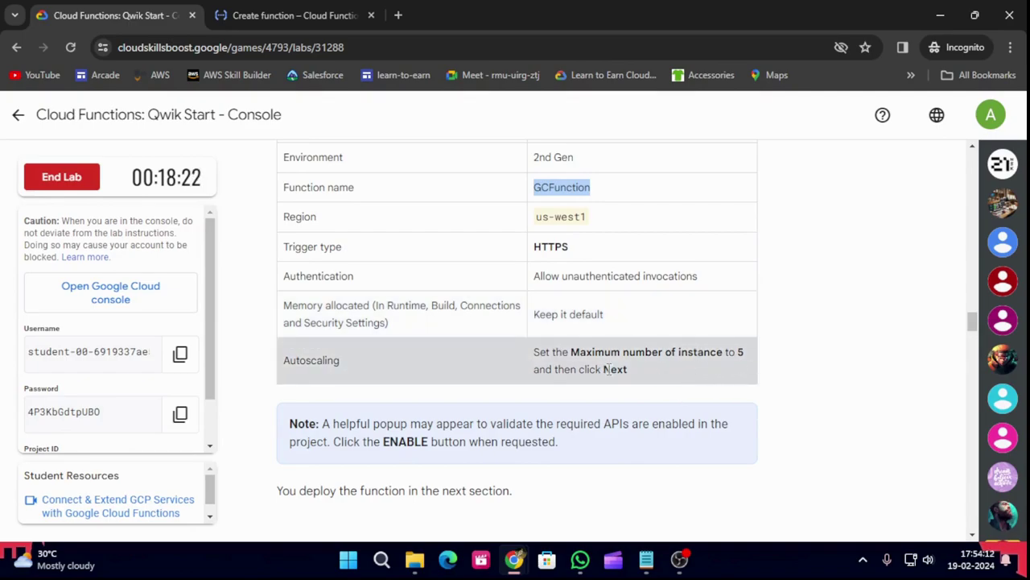
{"action": "left_click", "coordinate": [266, 15]}
{"action": "scroll", "coordinate": [279, 450], "scroll_direction": "down", "scroll_amount": 1}
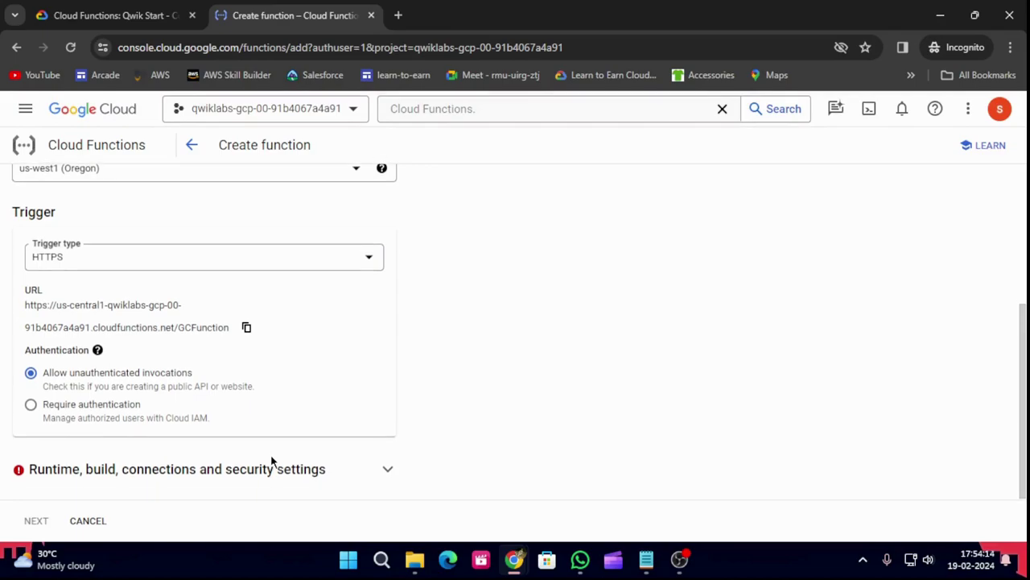
{"action": "left_click", "coordinate": [388, 469]}
{"action": "scroll", "coordinate": [394, 459], "scroll_direction": "down", "scroll_amount": 2}
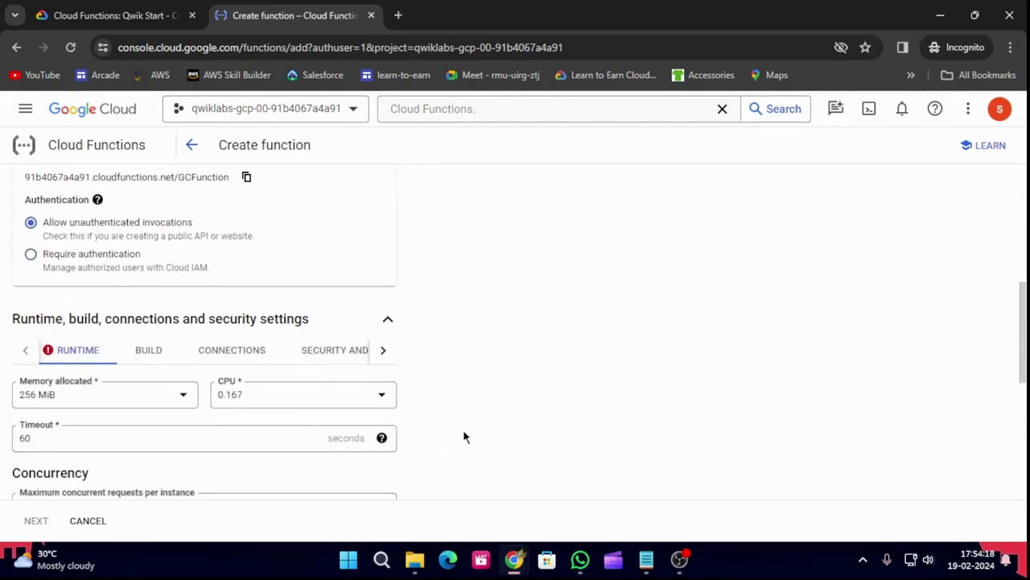
- Set the maximum concurrent requests per instance to 5 in the runtime settings
{"action": "scroll", "coordinate": [463, 438], "scroll_direction": "down", "scroll_amount": 2}
{"action": "left_click", "coordinate": [310, 360]}
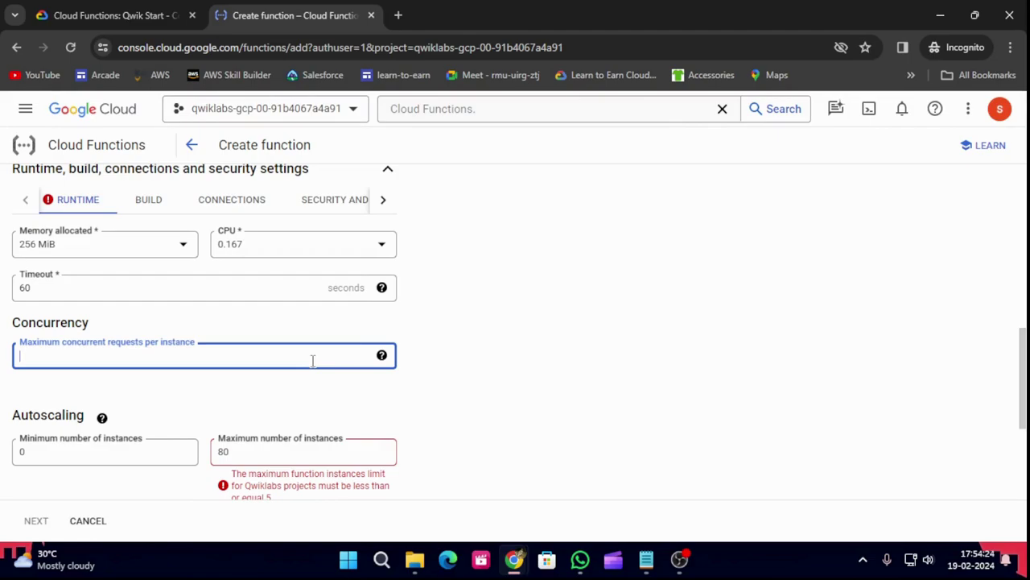
{"action": "type", "text": "5"}
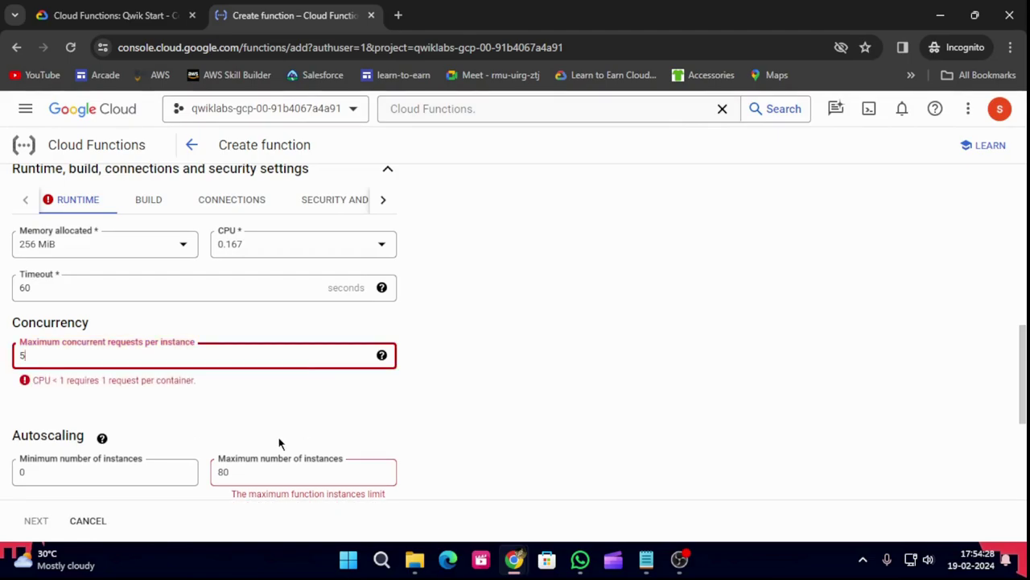
{"action": "scroll", "coordinate": [141, 370], "scroll_direction": "down", "scroll_amount": 1}
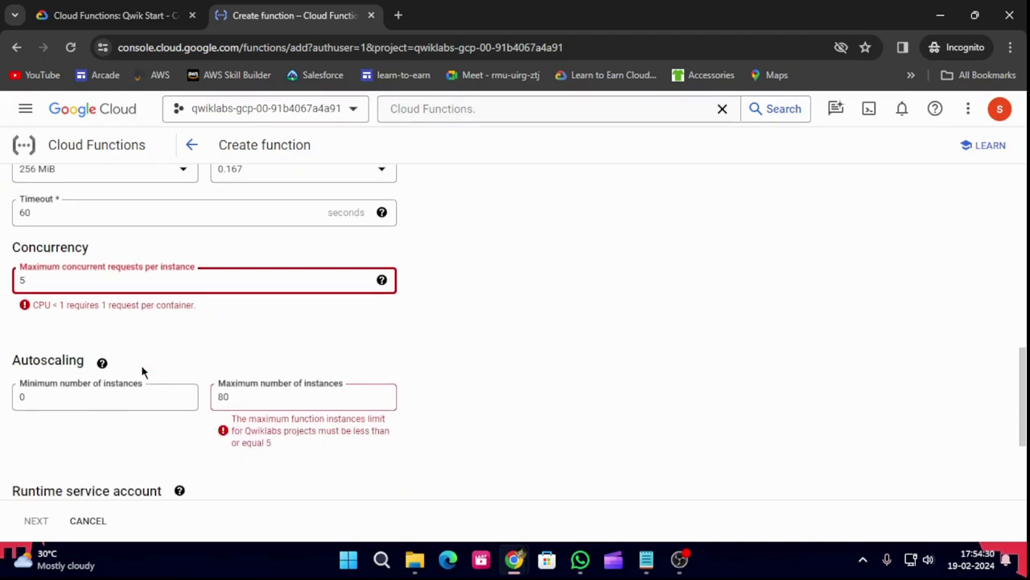
- Check the lab's autoscaling requirement and set the function's maximum concurrent requests per instance to 1
{"action": "left_click", "coordinate": [105, 11]}
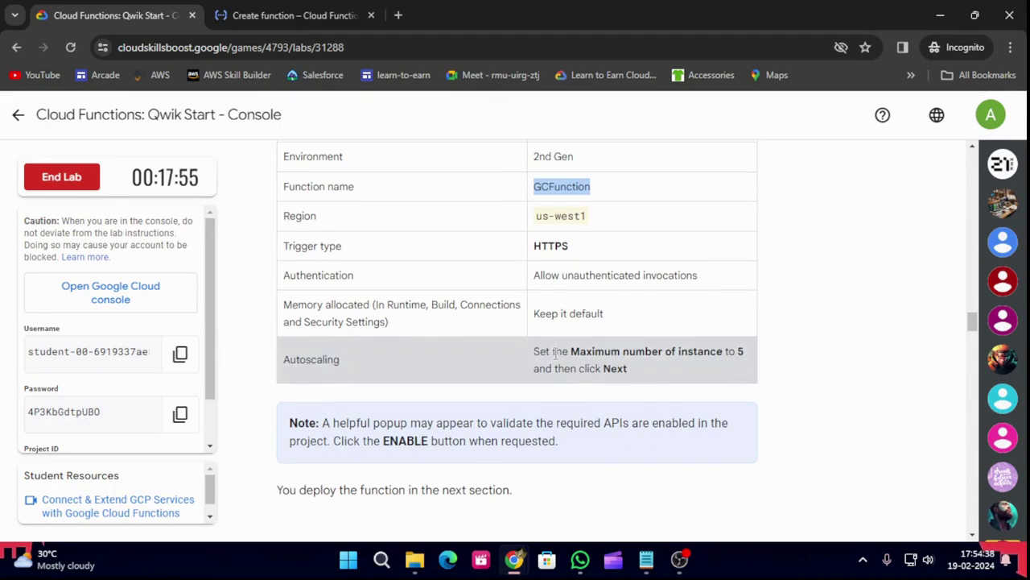
{"action": "scroll", "coordinate": [413, 325], "scroll_direction": "down", "scroll_amount": 1}
{"action": "key", "text": "ctrl+Tab"}
{"action": "scroll", "coordinate": [231, 354], "scroll_direction": "up", "scroll_amount": 1}
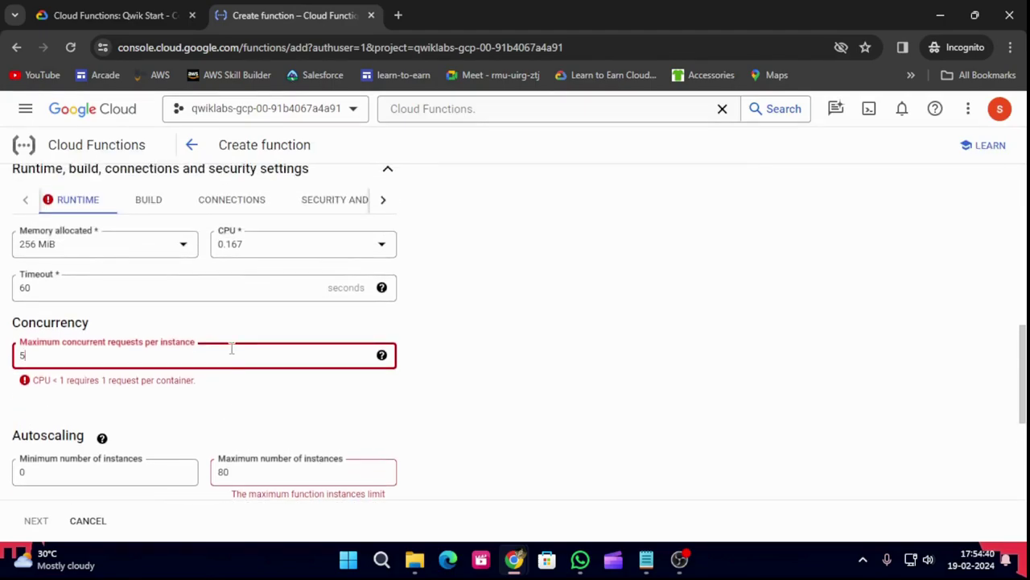
{"action": "scroll", "coordinate": [231, 348], "scroll_direction": "up", "scroll_amount": 1}
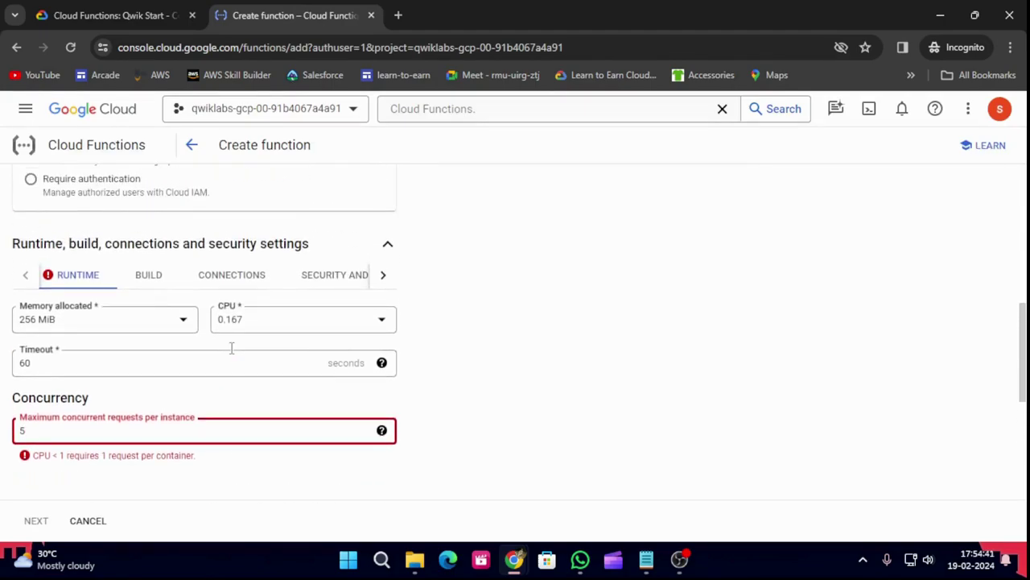
{"action": "left_click", "coordinate": [92, 431]}
{"action": "key", "text": "BackSpace"}
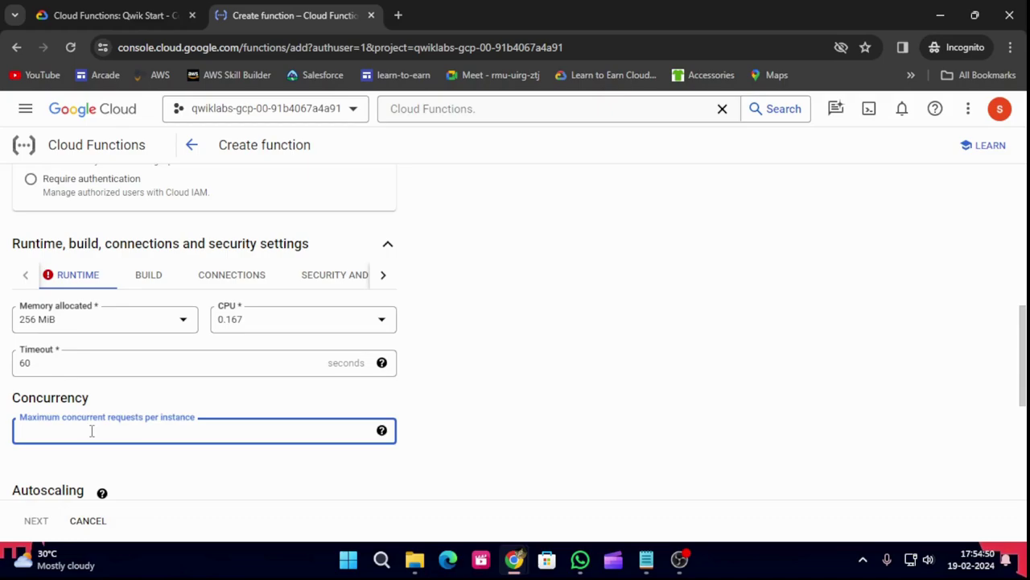
{"action": "scroll", "coordinate": [112, 451], "scroll_direction": "up", "scroll_amount": 1}
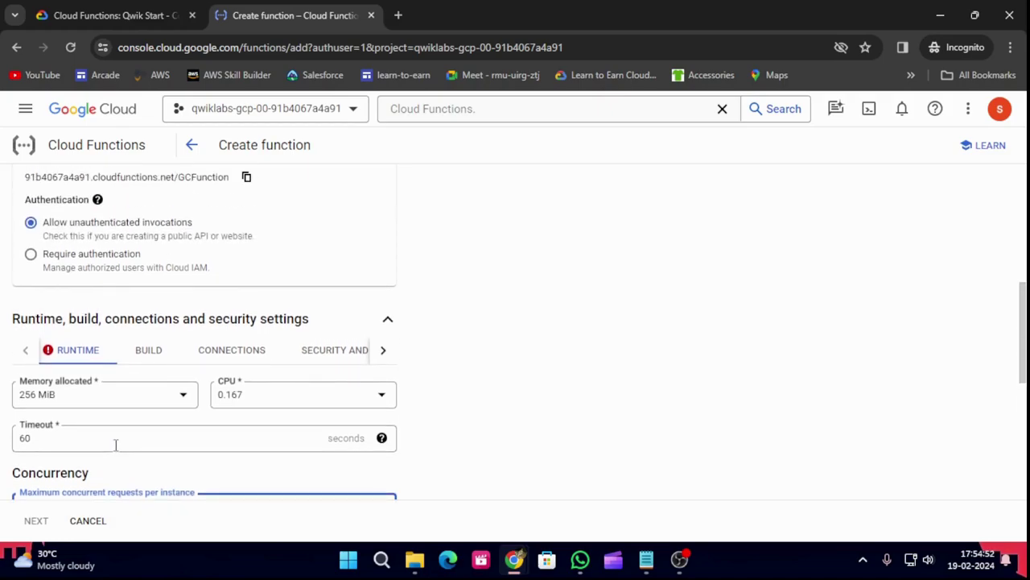
{"action": "scroll", "coordinate": [115, 444], "scroll_direction": "down", "scroll_amount": 2}
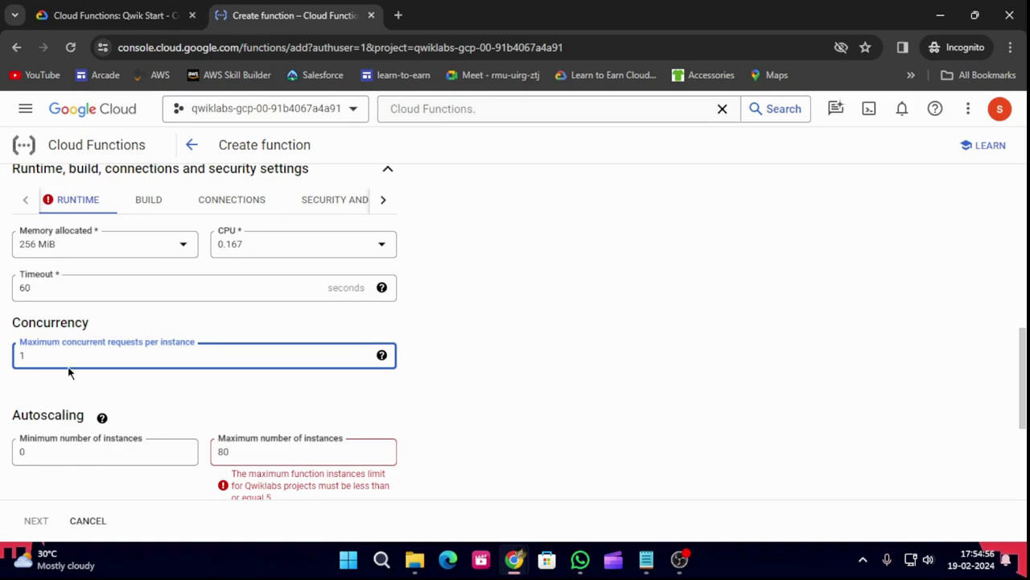
- Set the maximum number of instances to 5 in the function's autoscaling settings
{"action": "left_click", "coordinate": [248, 451]}
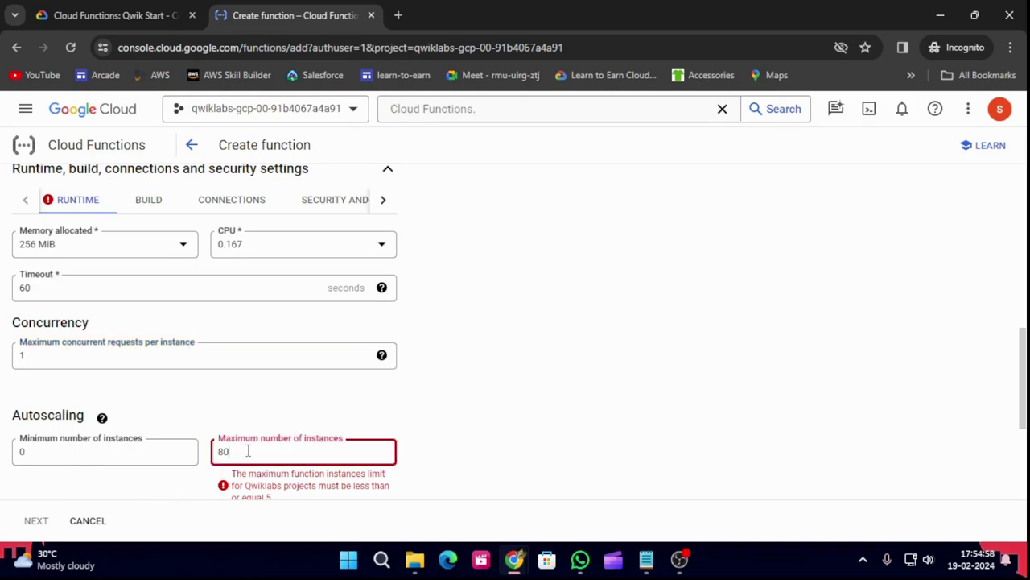
{"action": "key", "text": "BackSpace"}
{"action": "type", "text": "5"}
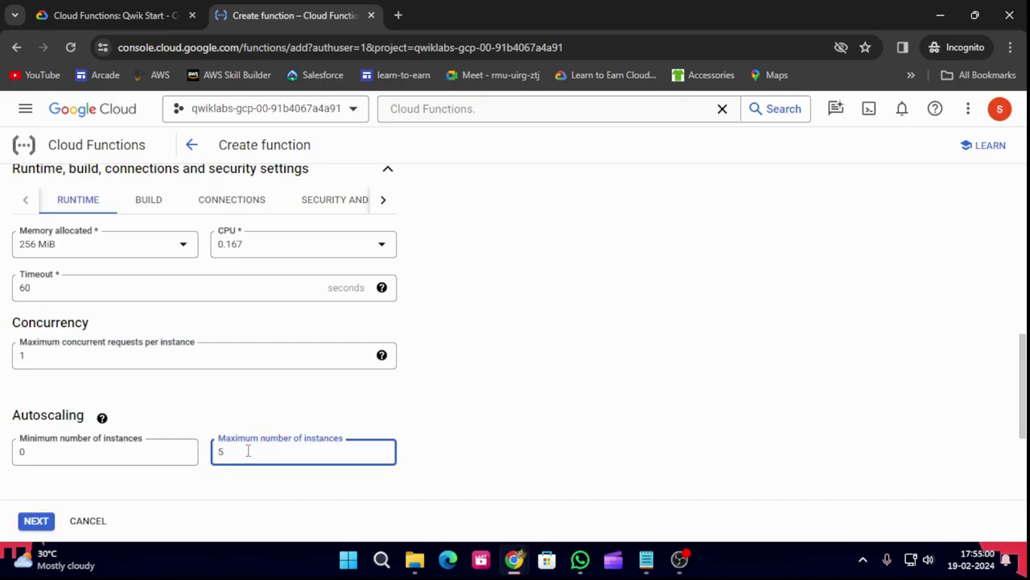
- Submit the function's configuration, check the lab's note on APIs, and enable the APIs required for Cloud Functions 2nd Gen
{"action": "scroll", "coordinate": [117, 357], "scroll_direction": "down", "scroll_amount": 3}
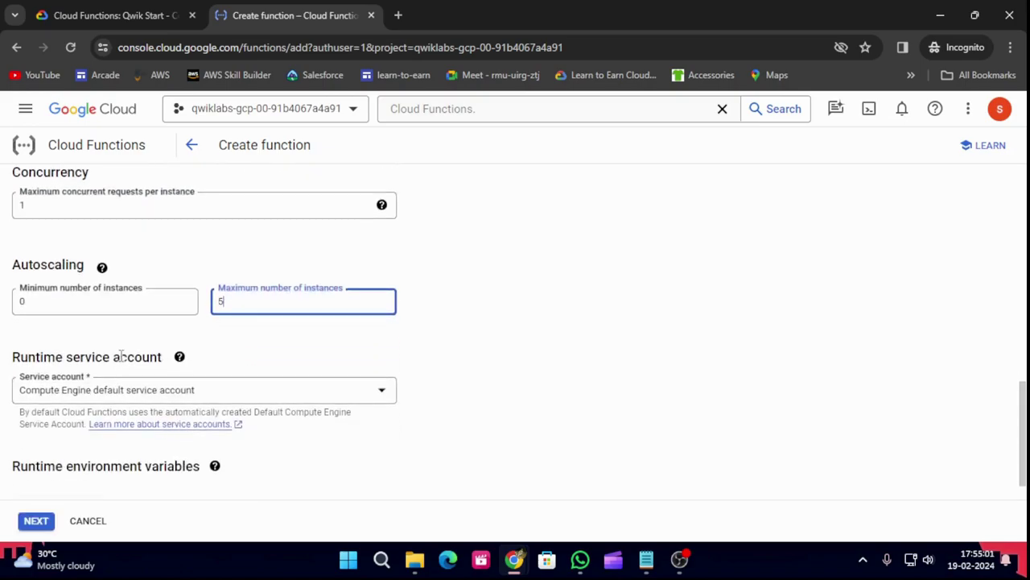
{"action": "left_click", "coordinate": [35, 524]}
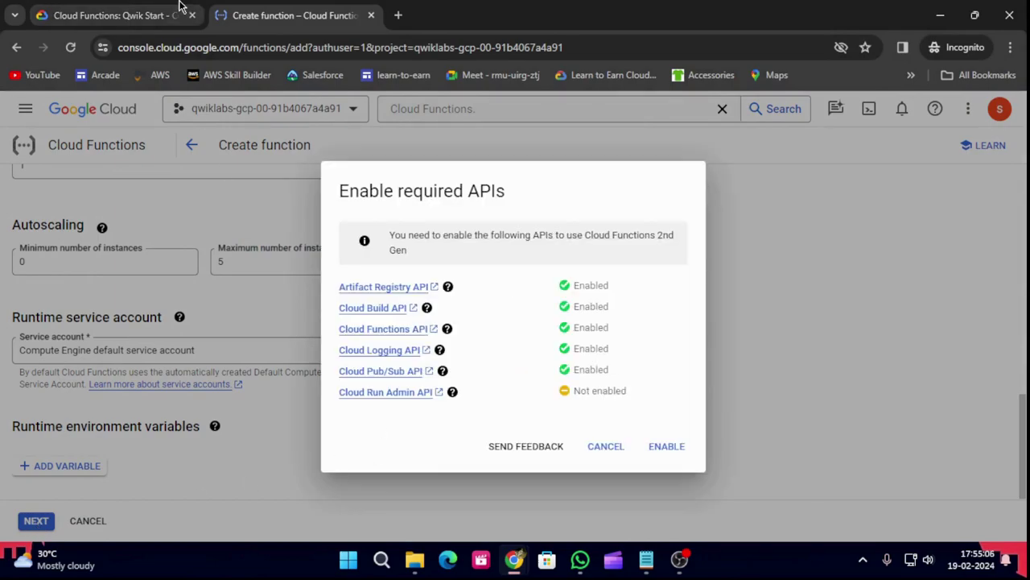
{"action": "left_click", "coordinate": [121, 9]}
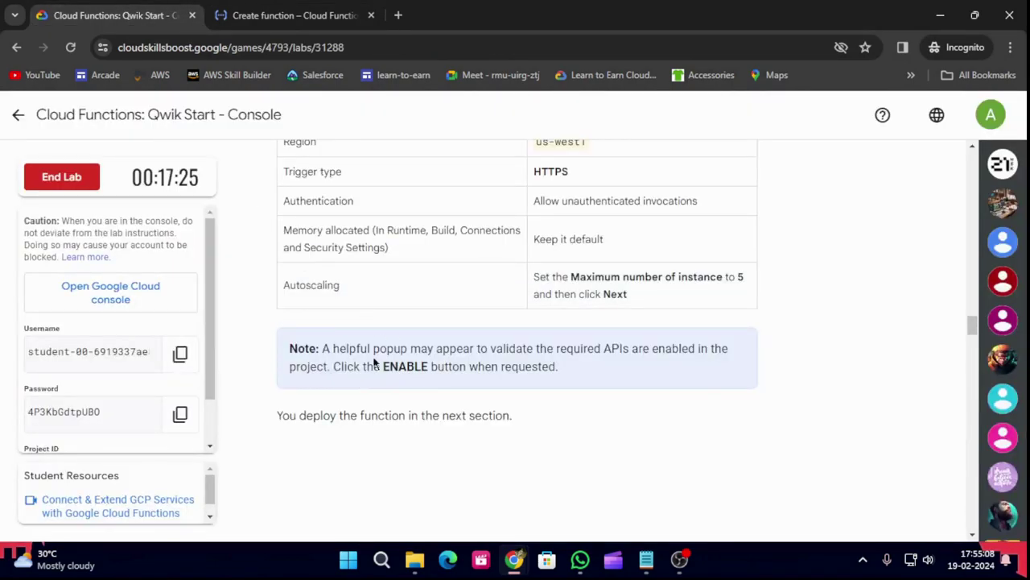
{"action": "key", "text": "ctrl+Tab"}
{"action": "left_click", "coordinate": [675, 450]}
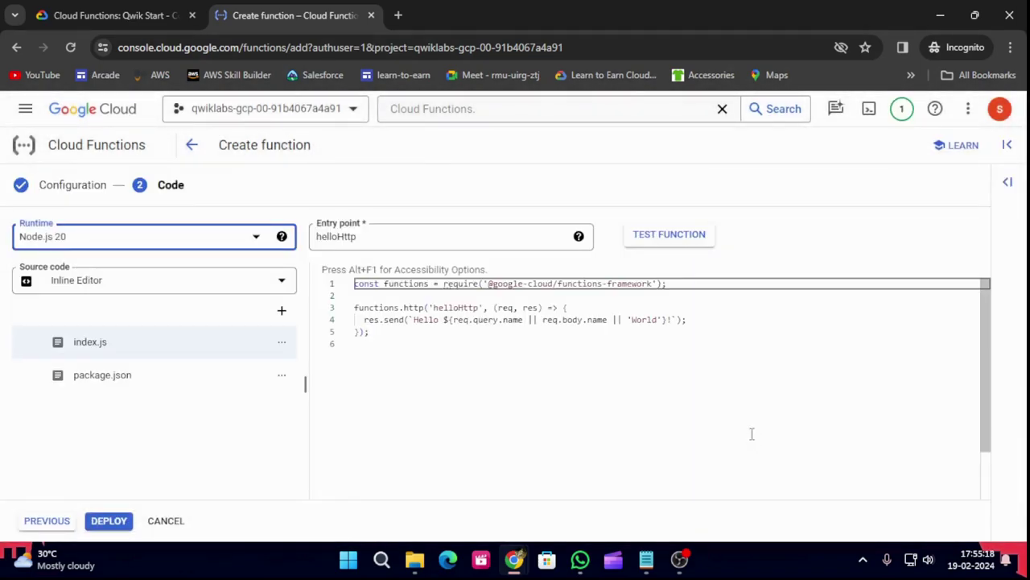
- Review the Task 2 instructions and deploy GCFunction with the default inline source code
{"action": "left_click", "coordinate": [116, 11]}
{"action": "scroll", "coordinate": [525, 444], "scroll_direction": "down", "scroll_amount": 2}
{"action": "scroll", "coordinate": [525, 444], "scroll_direction": "down", "scroll_amount": 3}
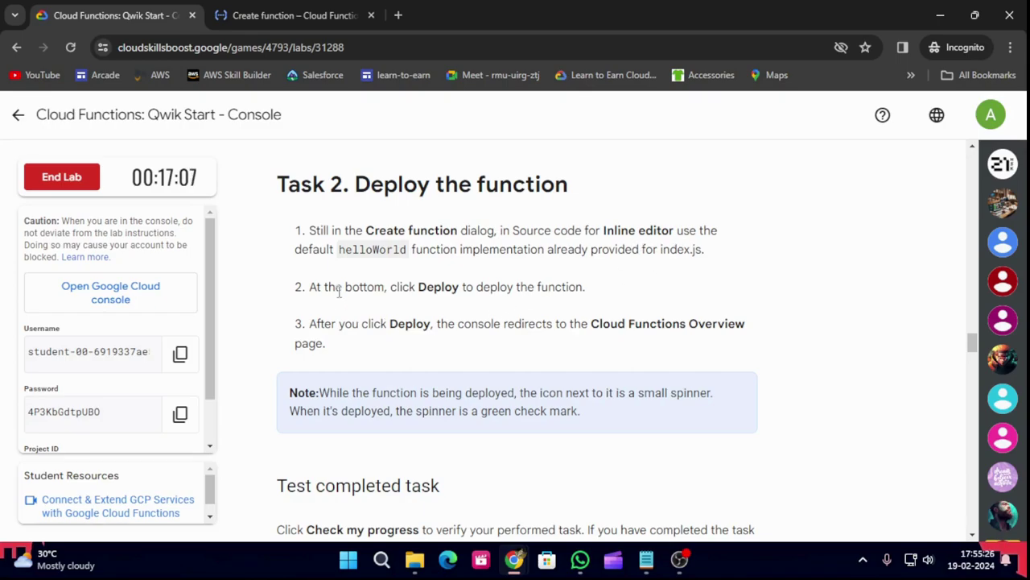
{"action": "key", "text": "ctrl+Tab"}
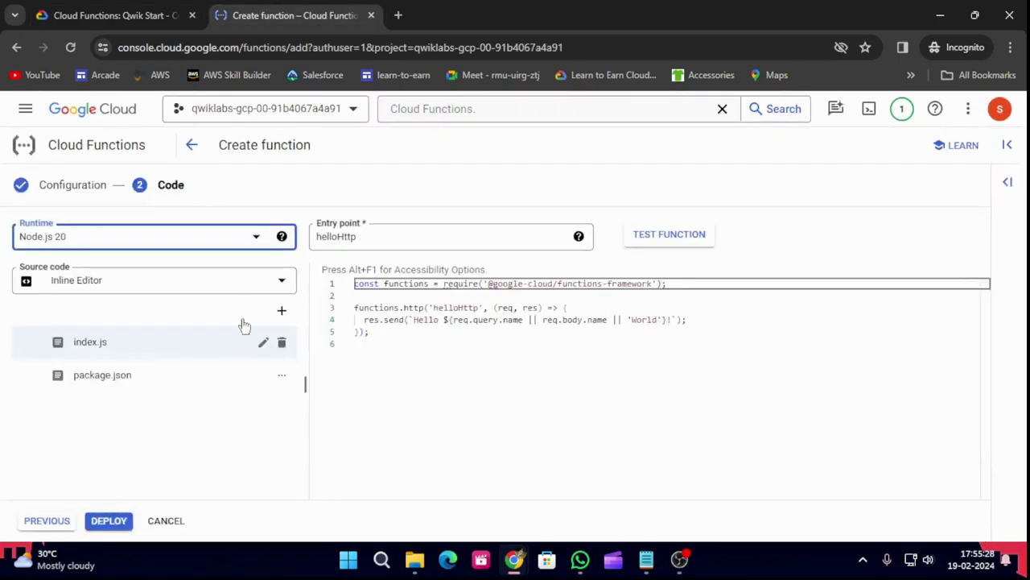
{"action": "left_click", "coordinate": [101, 521]}
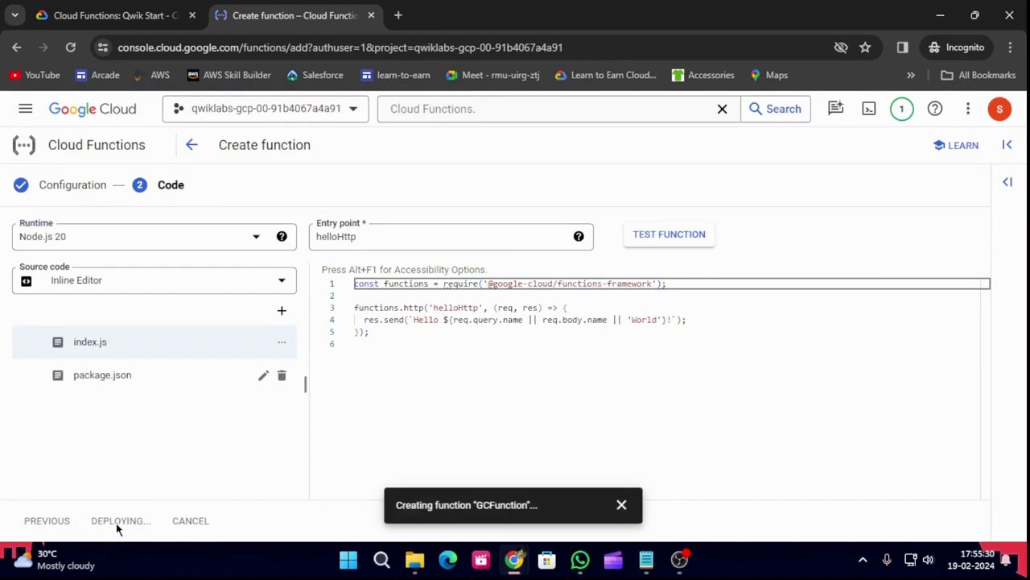
- Run the lab's progress check for "Deploy the function" and view GCFunction's deployment status in the console
{"action": "left_click", "coordinate": [71, 14]}
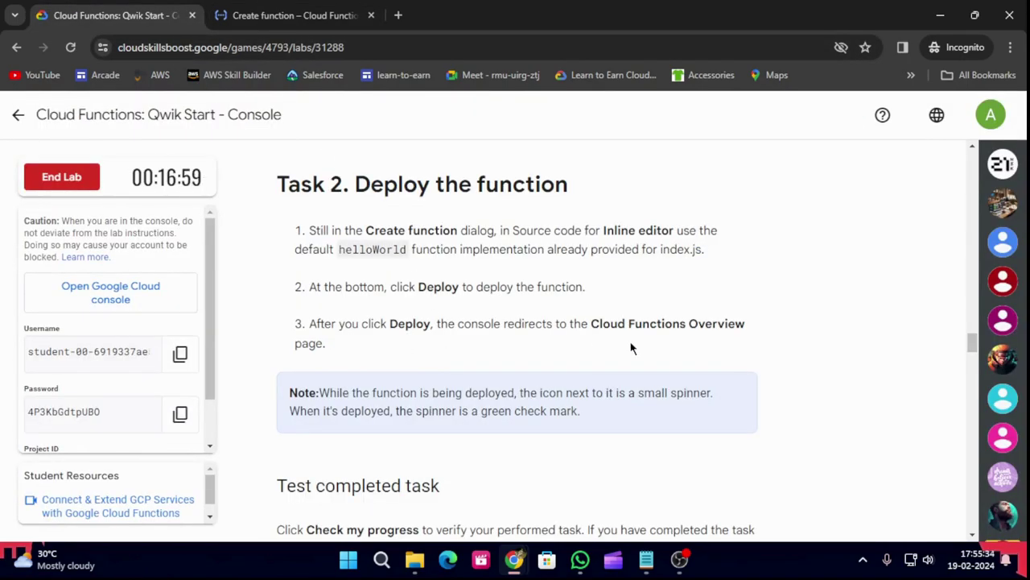
{"action": "scroll", "coordinate": [386, 403], "scroll_direction": "down", "scroll_amount": 2}
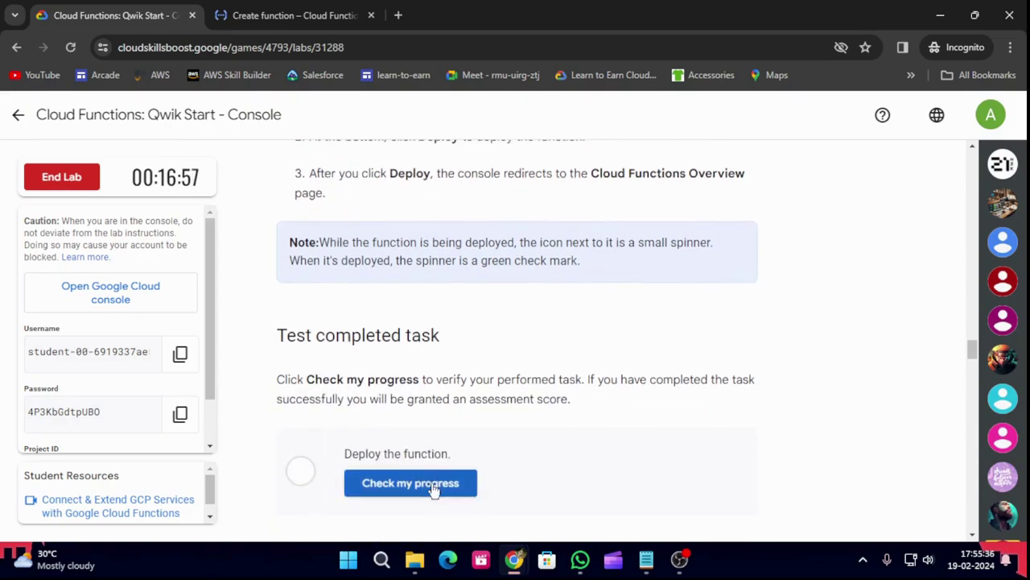
{"action": "left_click", "coordinate": [372, 484]}
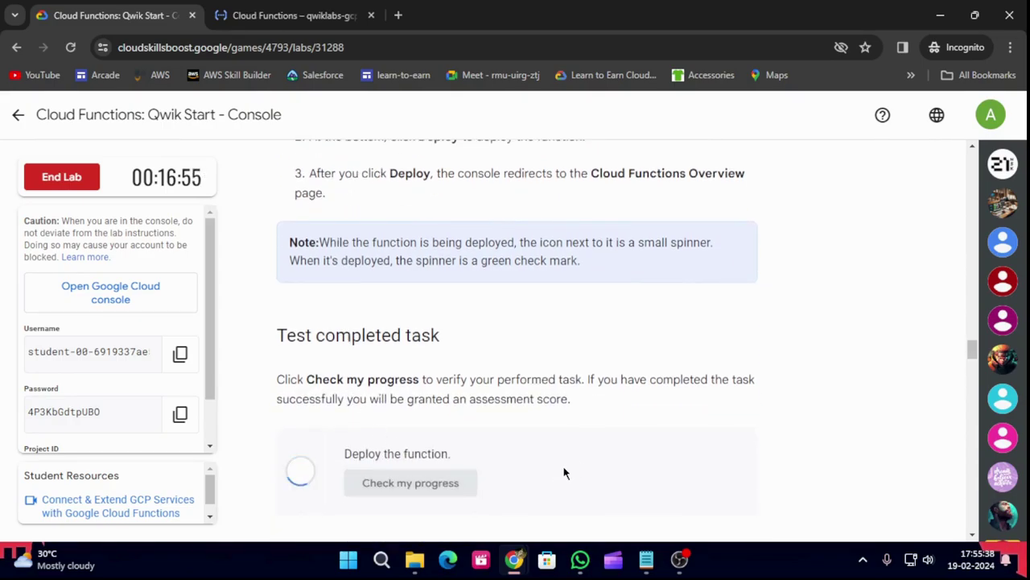
{"action": "left_click", "coordinate": [254, 16]}
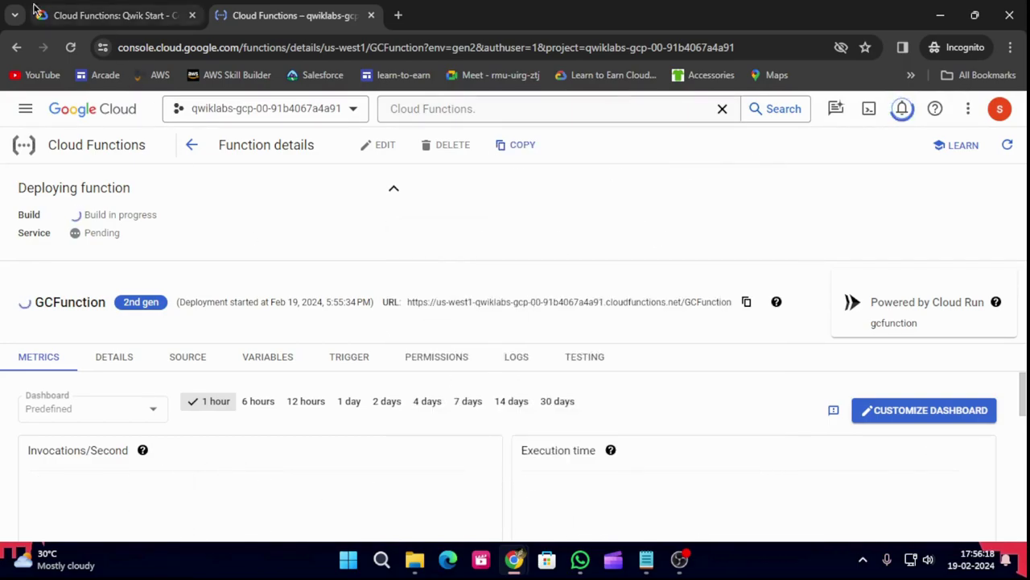
- Repeat the lab's deployment progress check while monitoring GCFunction's build and service status
{"action": "left_click", "coordinate": [121, 15]}
{"action": "left_click", "coordinate": [400, 489]}
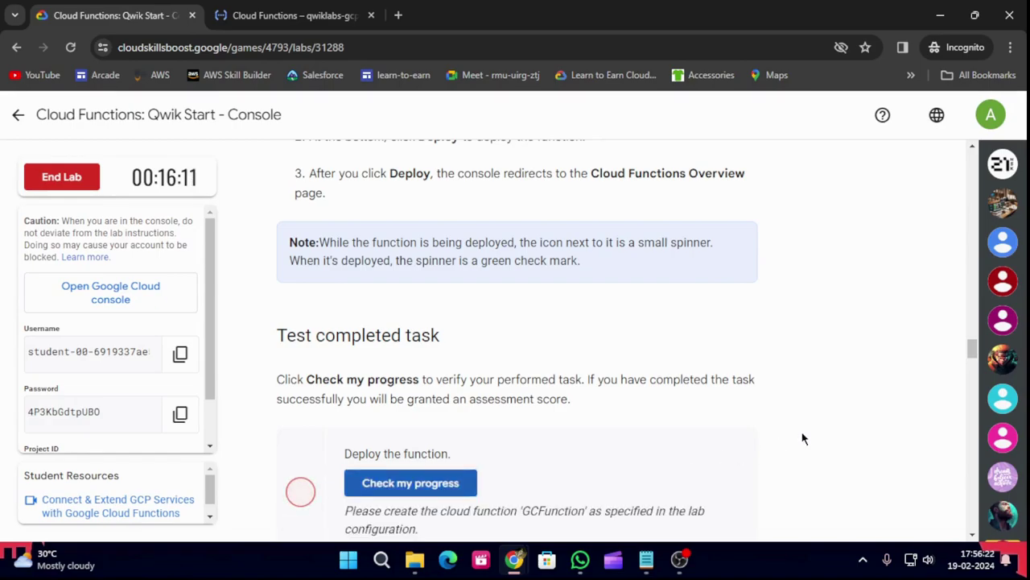
{"action": "left_click", "coordinate": [292, 8]}
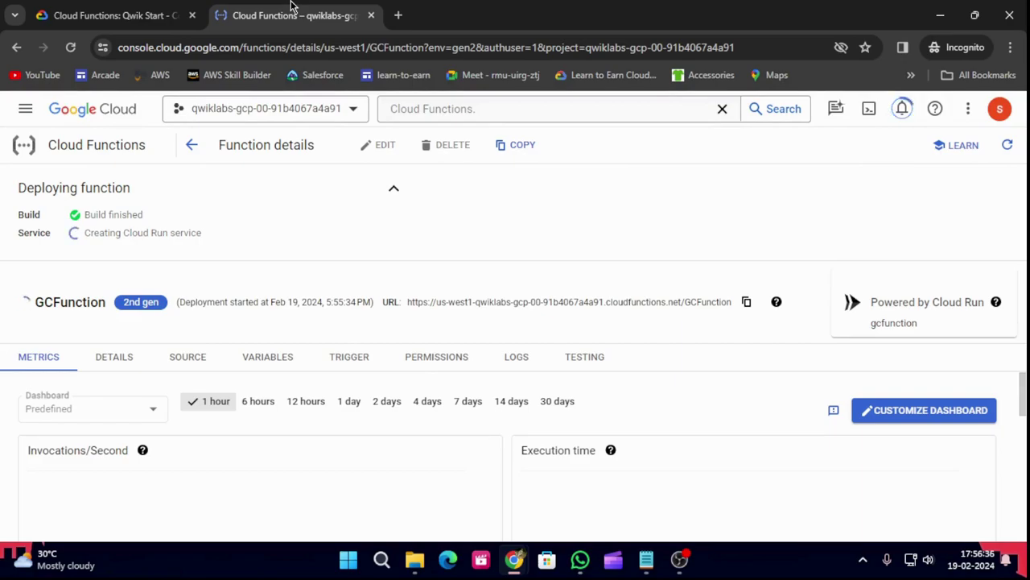
{"action": "left_click", "coordinate": [121, 15]}
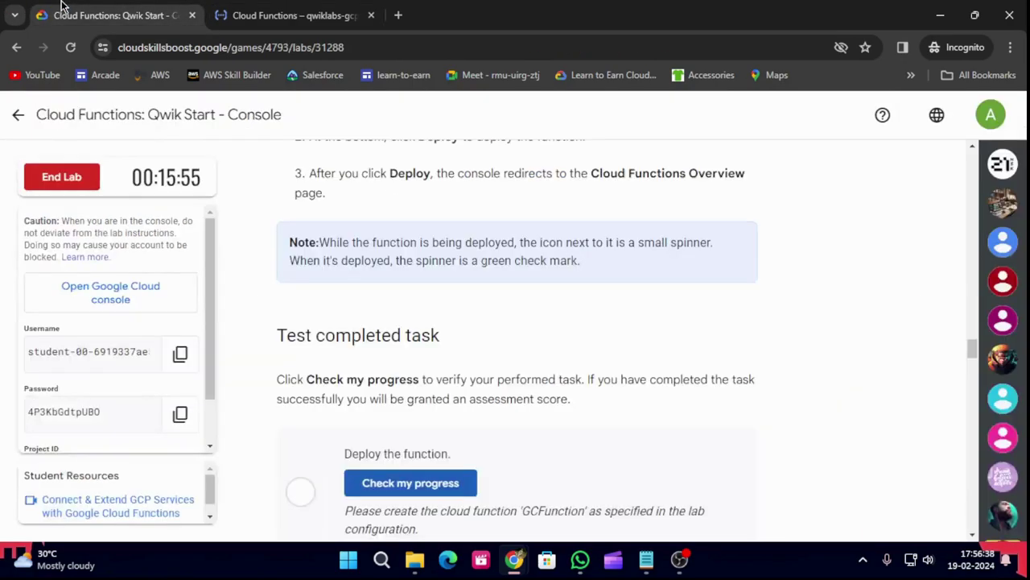
{"action": "left_click_drag", "start_coordinate": [346, 511], "coordinate": [406, 505]}
{"action": "left_click", "coordinate": [435, 487]}
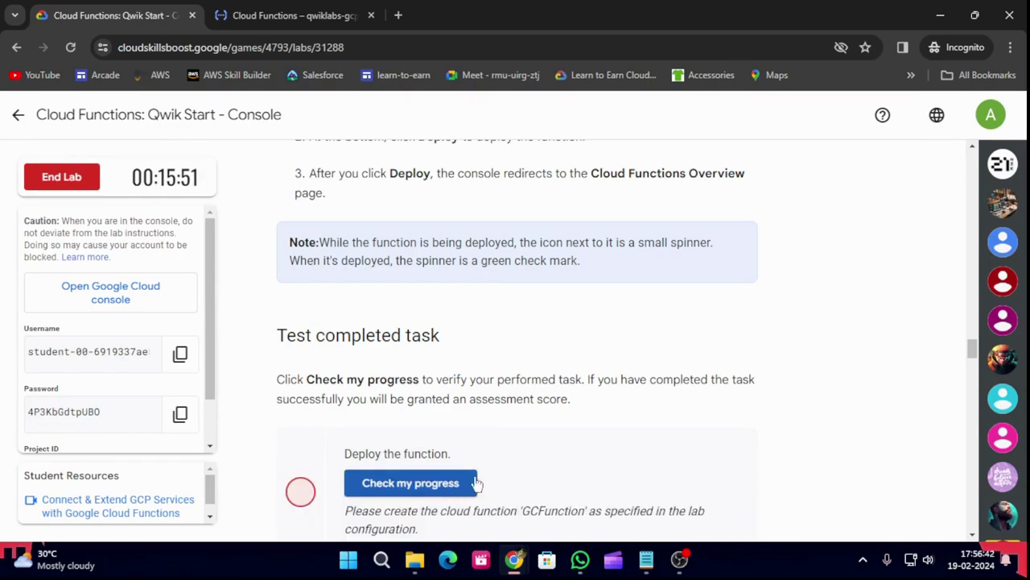
- Check GCFunction's deployment status once more and submit the "Deploy the function" task for assessment
{"action": "scroll", "coordinate": [495, 457], "scroll_direction": "down", "scroll_amount": 4}
{"action": "scroll", "coordinate": [495, 455], "scroll_direction": "up", "scroll_amount": 2}
{"action": "left_click", "coordinate": [288, 11]}
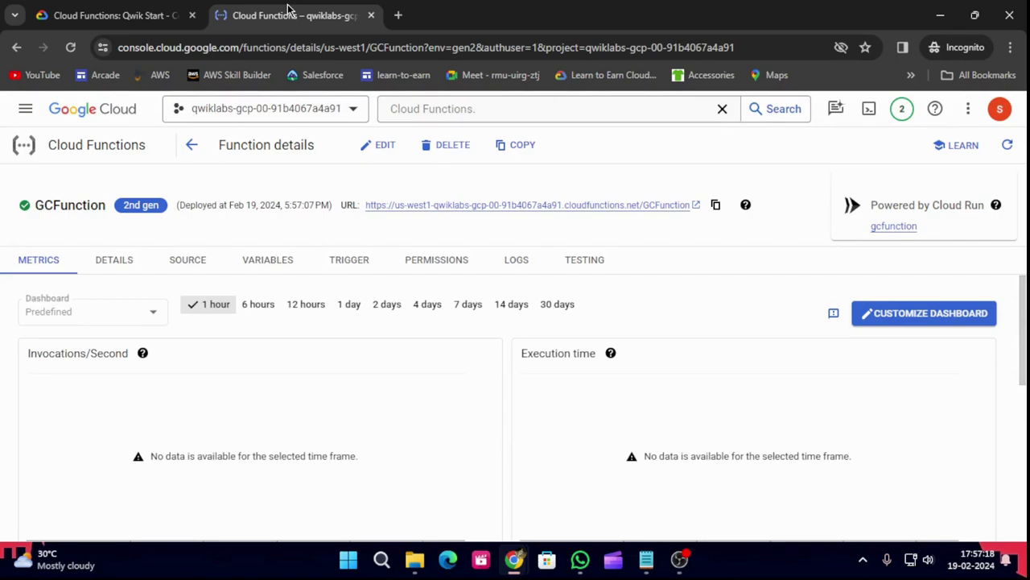
{"action": "left_click", "coordinate": [89, 15]}
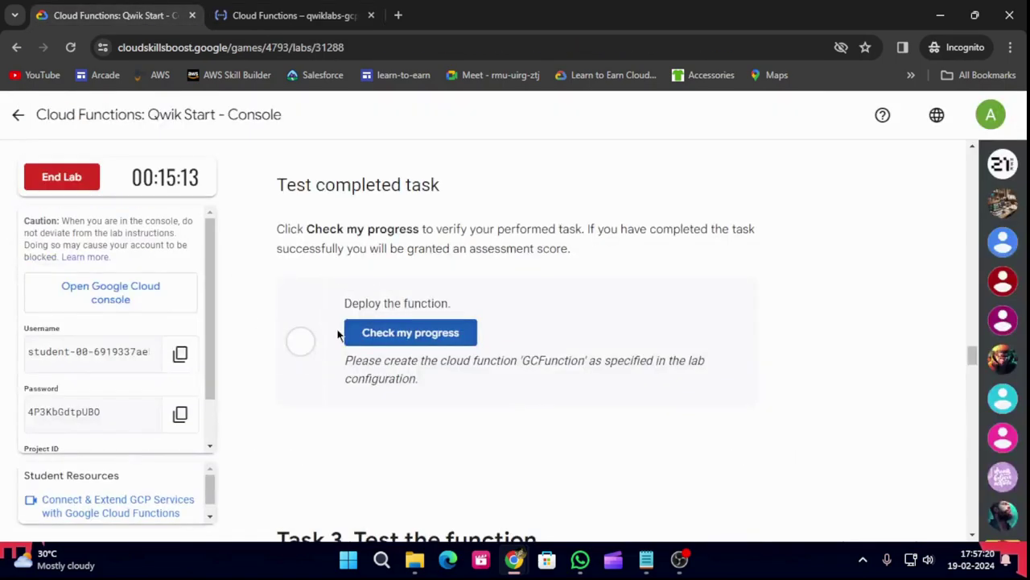
{"action": "left_click", "coordinate": [373, 344]}
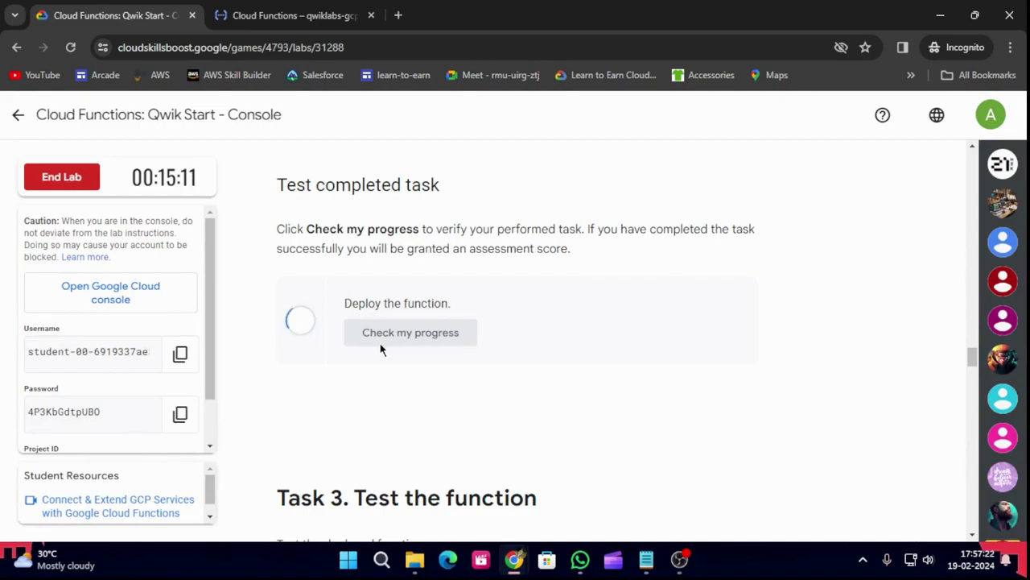
- Read the Task 3 instructions for testing the deployed function, including the triggering event text
{"action": "scroll", "coordinate": [453, 389], "scroll_direction": "down", "scroll_amount": 3}
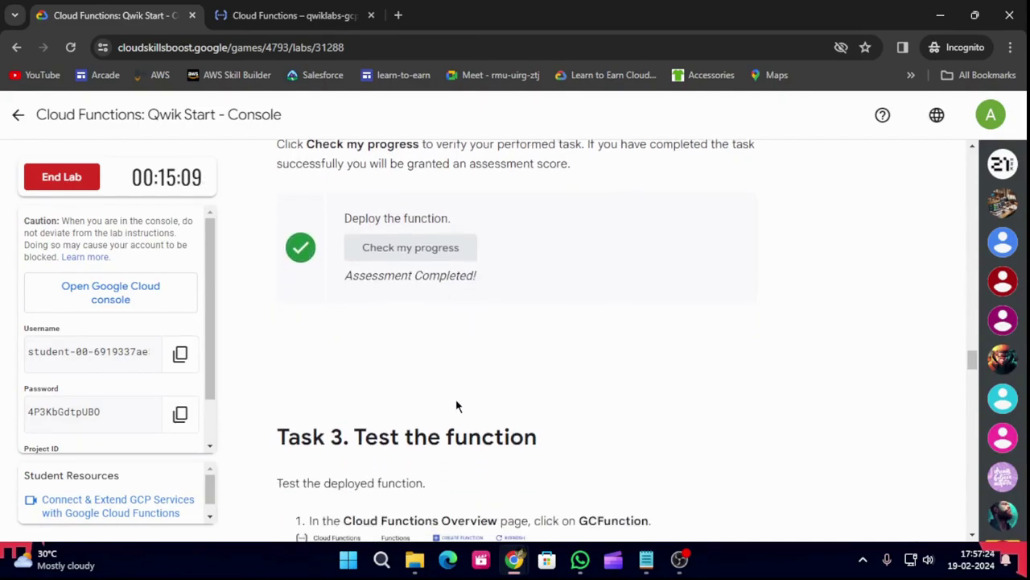
{"action": "scroll", "coordinate": [455, 405], "scroll_direction": "down", "scroll_amount": 1}
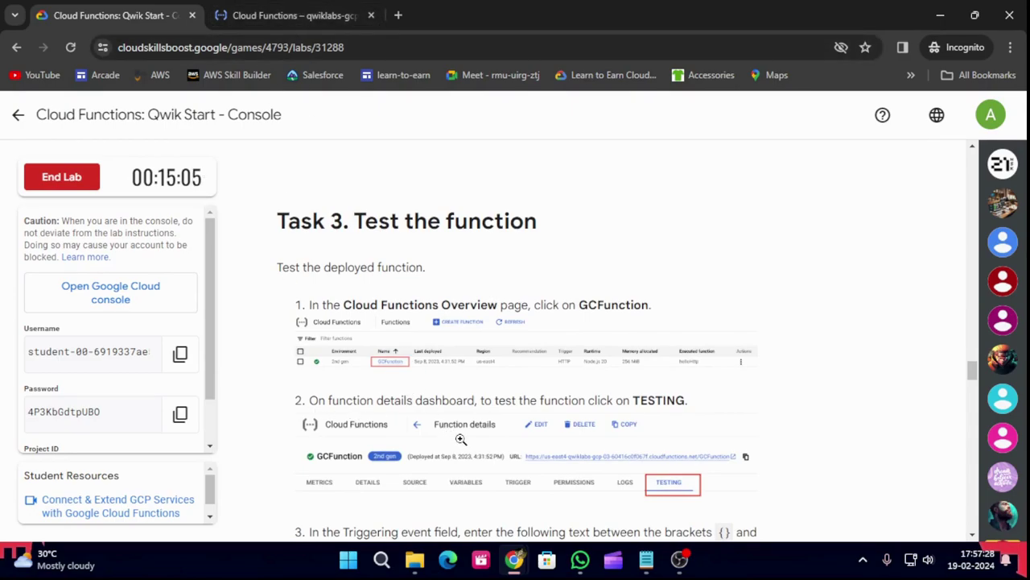
{"action": "scroll", "coordinate": [460, 438], "scroll_direction": "down", "scroll_amount": 2}
{"action": "scroll", "coordinate": [461, 438], "scroll_direction": "up", "scroll_amount": 1}
{"action": "scroll", "coordinate": [460, 444], "scroll_direction": "down", "scroll_amount": 1}
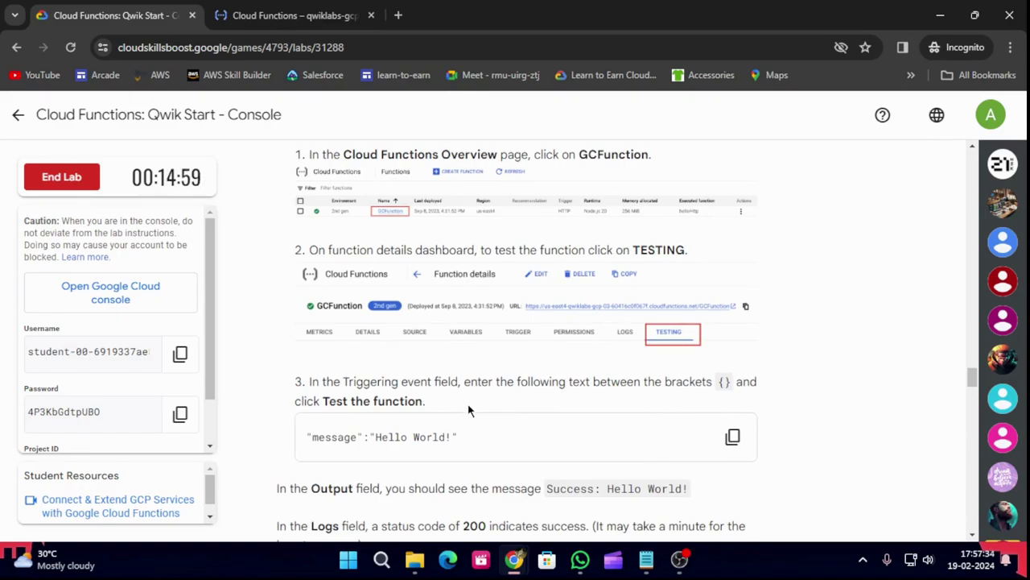
- Look through GCFunction's trigger, metrics, details and source information in the console
{"action": "left_click", "coordinate": [310, 15]}
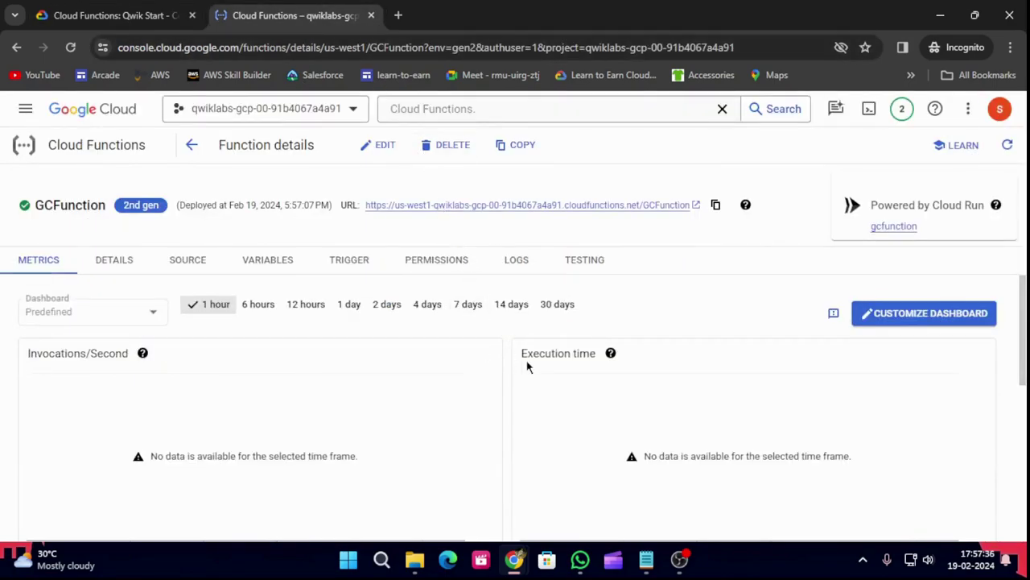
{"action": "left_click", "coordinate": [352, 266]}
{"action": "left_click", "coordinate": [65, 259]}
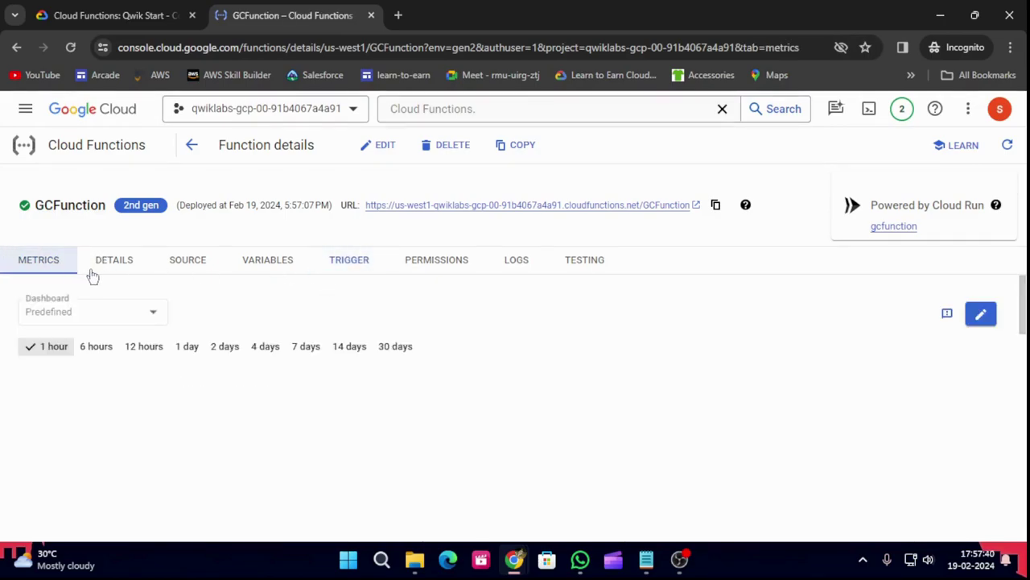
{"action": "left_click", "coordinate": [116, 264]}
{"action": "left_click", "coordinate": [188, 266]}
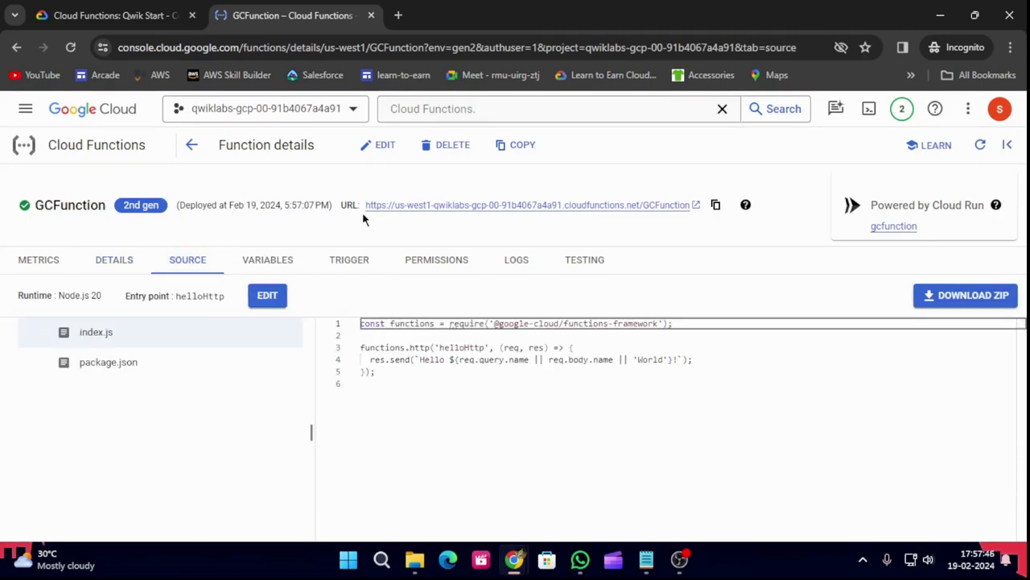
- Open GCFunction's public URL to view its response, and return to the lab's Task 3 instructions
{"action": "left_click", "coordinate": [476, 207]}
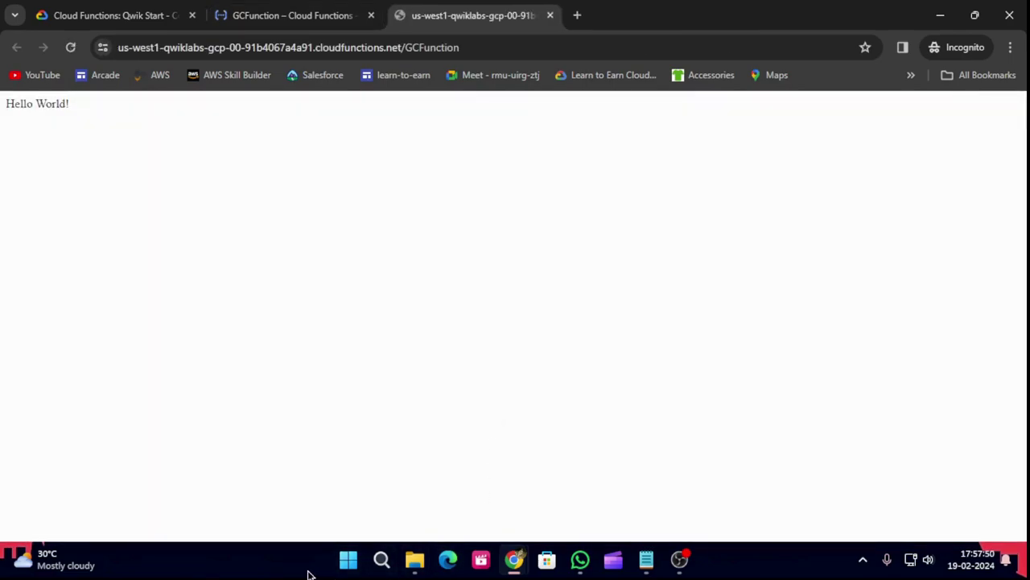
{"action": "left_click", "coordinate": [343, 15]}
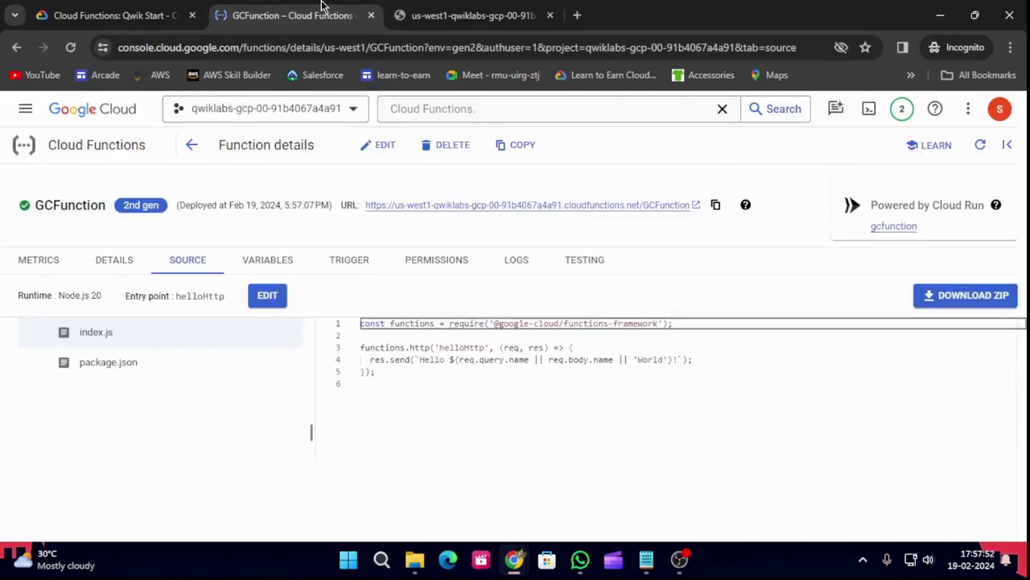
{"action": "left_click", "coordinate": [108, 11]}
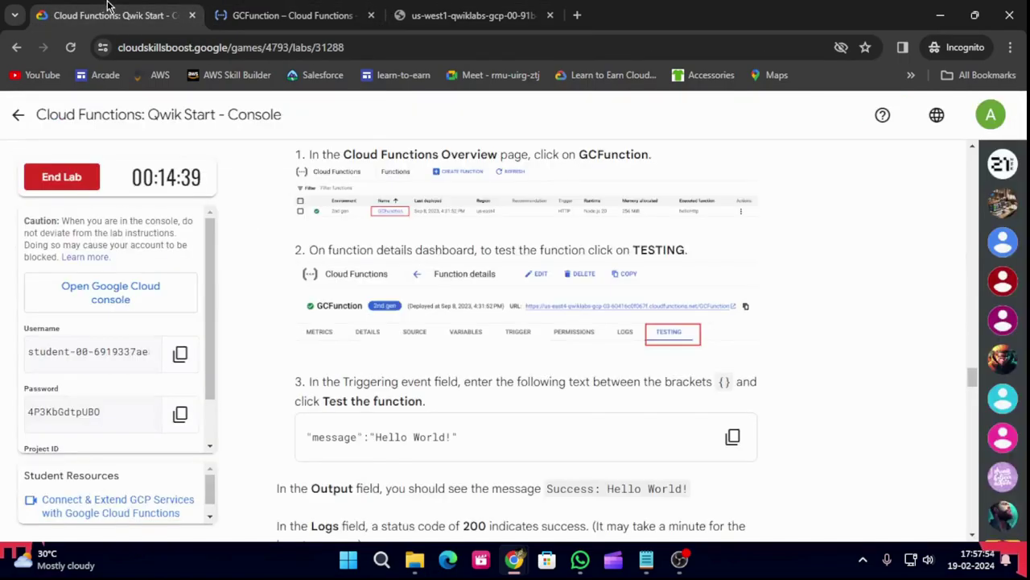
- Open GCFunction's testing page, dismiss the notice on generating test commands, and compare the page with the lab's Task 3 instructions
{"action": "left_click", "coordinate": [310, 11]}
{"action": "left_click", "coordinate": [581, 263]}
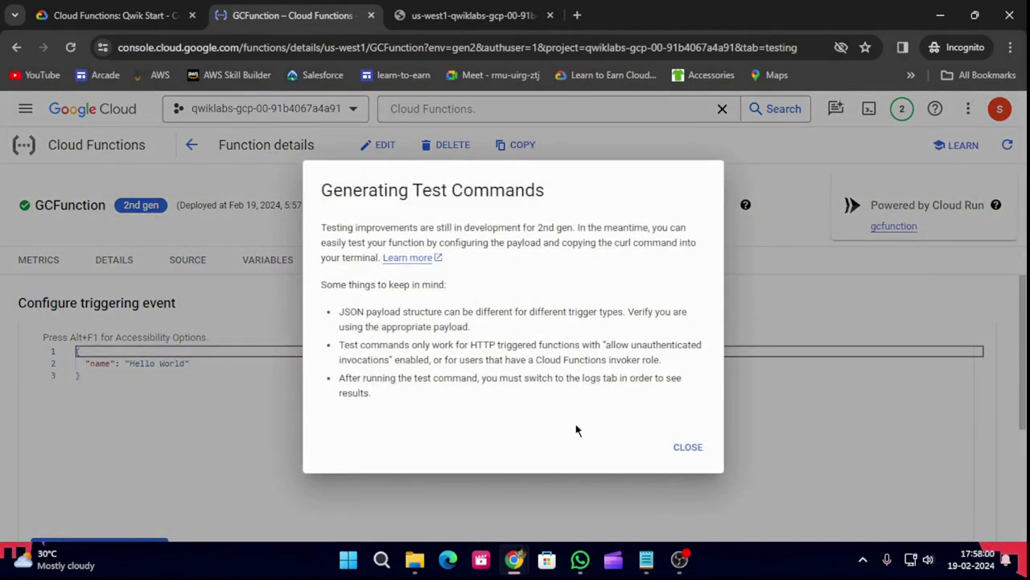
{"action": "left_click", "coordinate": [687, 446]}
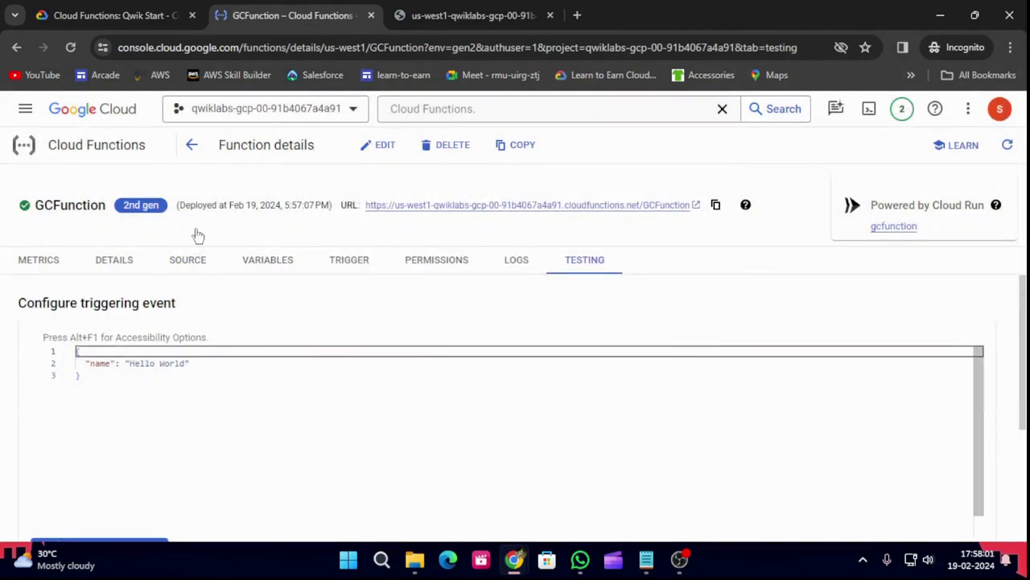
{"action": "left_click", "coordinate": [143, 11]}
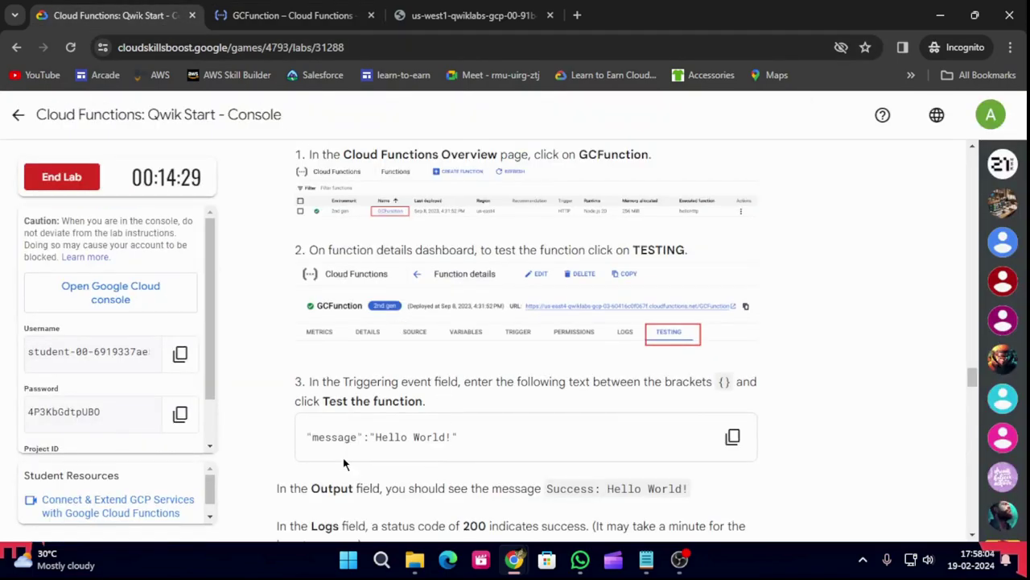
{"action": "scroll", "coordinate": [415, 451], "scroll_direction": "down", "scroll_amount": 1}
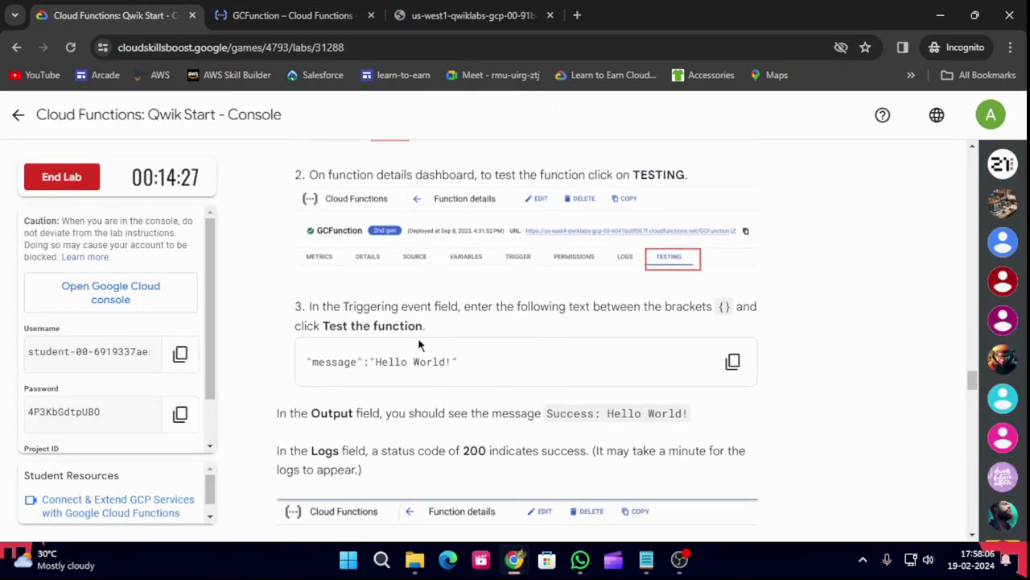
{"action": "left_click", "coordinate": [455, 15]}
{"action": "left_click", "coordinate": [294, 8]}
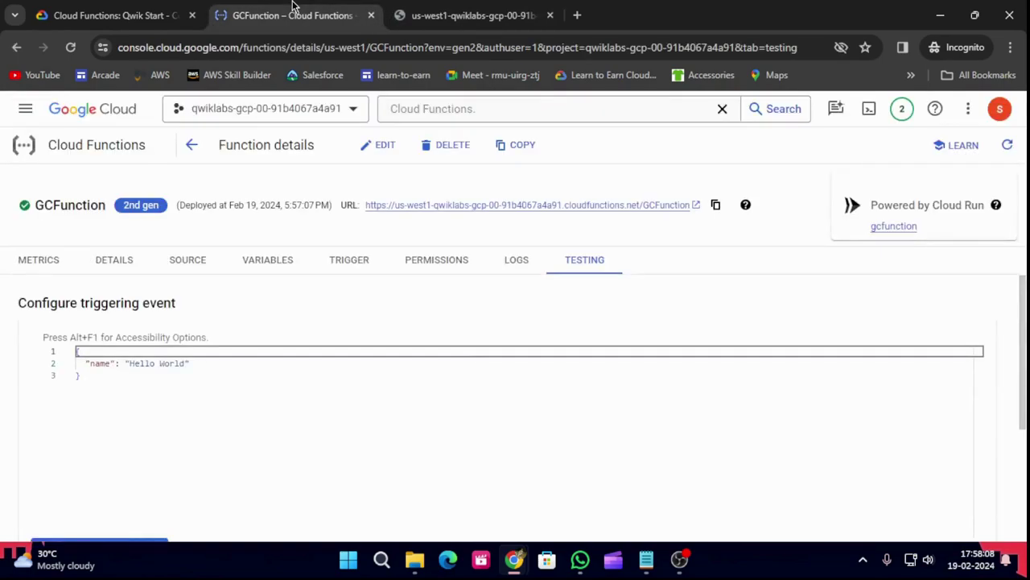
{"action": "left_click", "coordinate": [73, 9]}
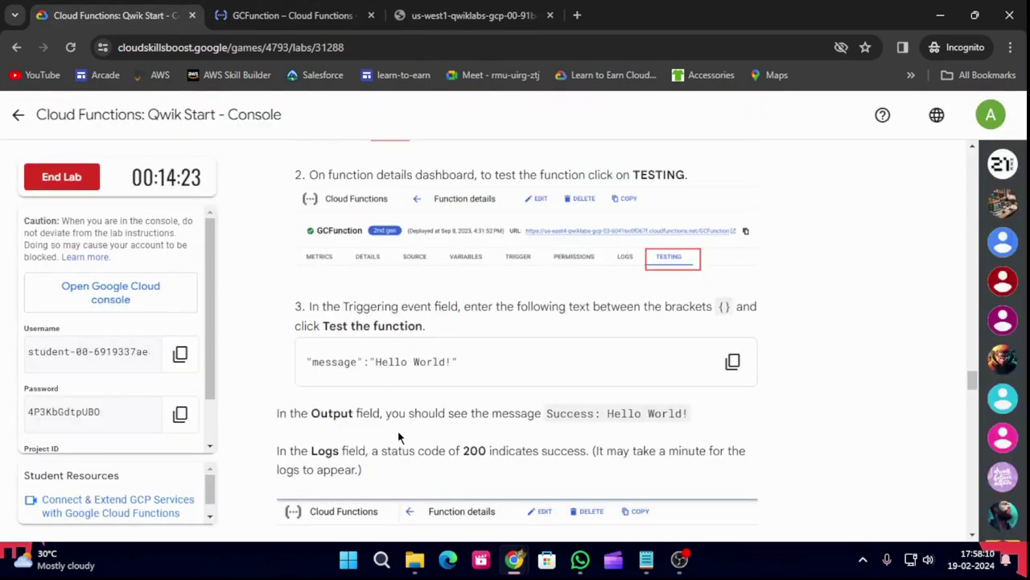
- Read through the Task 3 and Task 4 instructions and submit the "Test the function" task for assessment
{"action": "scroll", "coordinate": [397, 430], "scroll_direction": "down", "scroll_amount": 3}
{"action": "scroll", "coordinate": [405, 431], "scroll_direction": "down", "scroll_amount": 5}
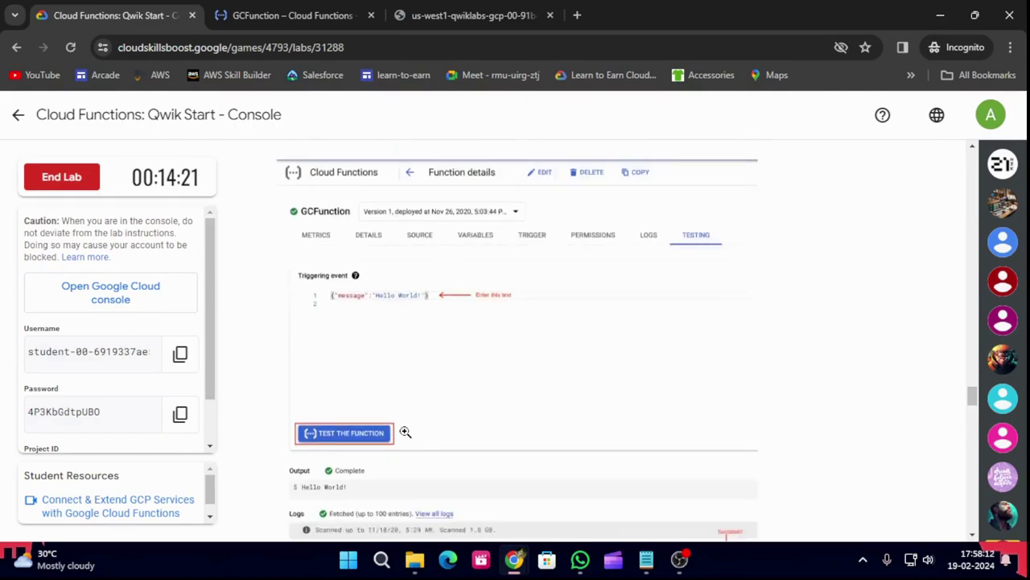
{"action": "scroll", "coordinate": [405, 432], "scroll_direction": "down", "scroll_amount": 2}
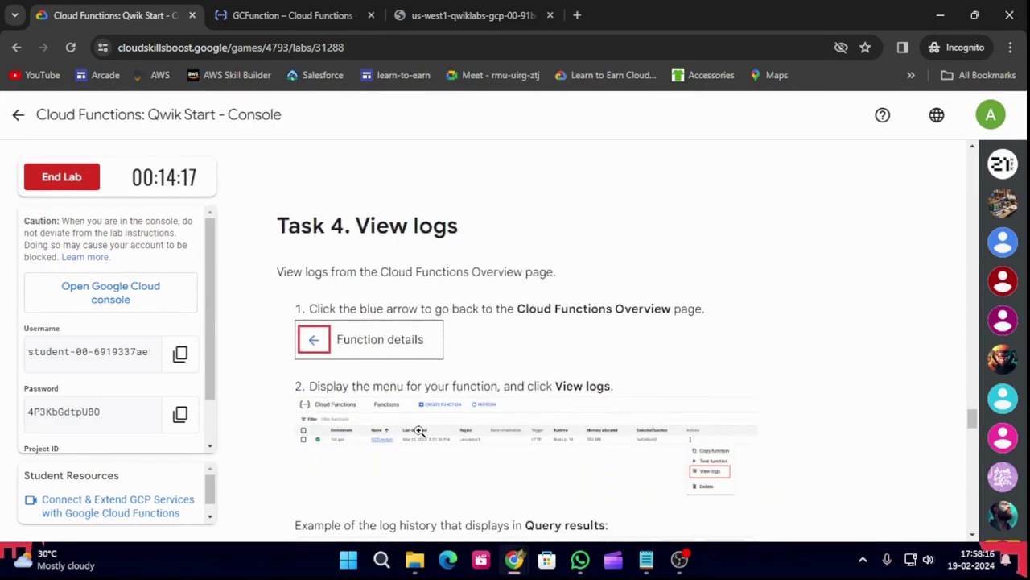
{"action": "scroll", "coordinate": [528, 361], "scroll_direction": "down", "scroll_amount": 1}
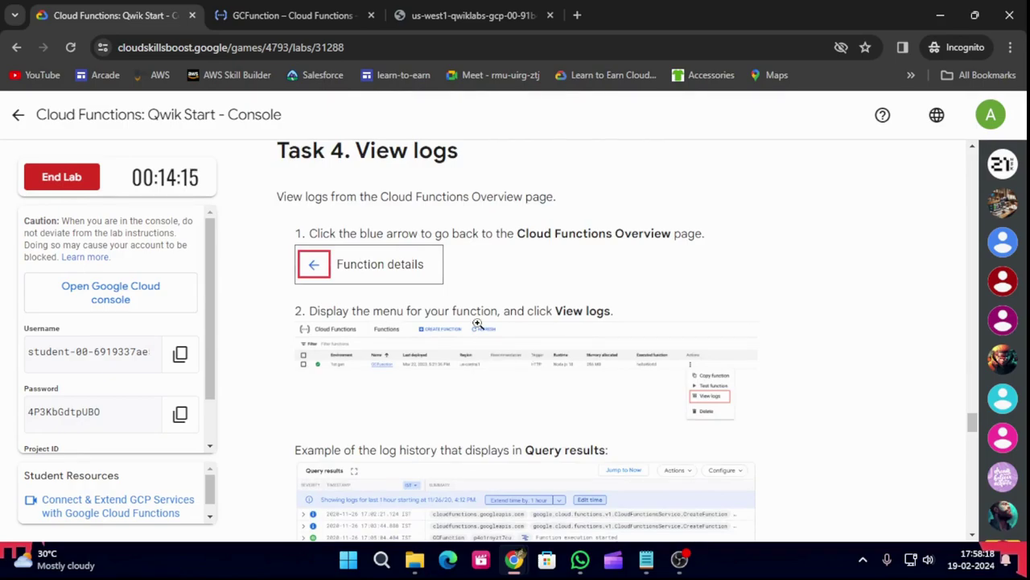
{"action": "scroll", "coordinate": [483, 326], "scroll_direction": "down", "scroll_amount": 3}
{"action": "scroll", "coordinate": [477, 331], "scroll_direction": "up", "scroll_amount": 4}
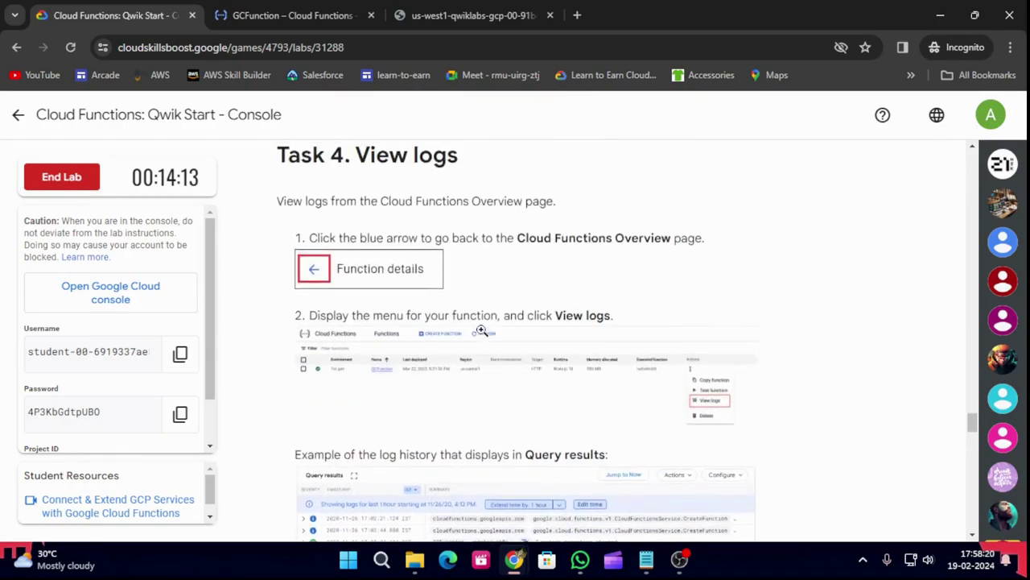
{"action": "scroll", "coordinate": [484, 462], "scroll_direction": "down", "scroll_amount": 4}
{"action": "left_click", "coordinate": [431, 415]}
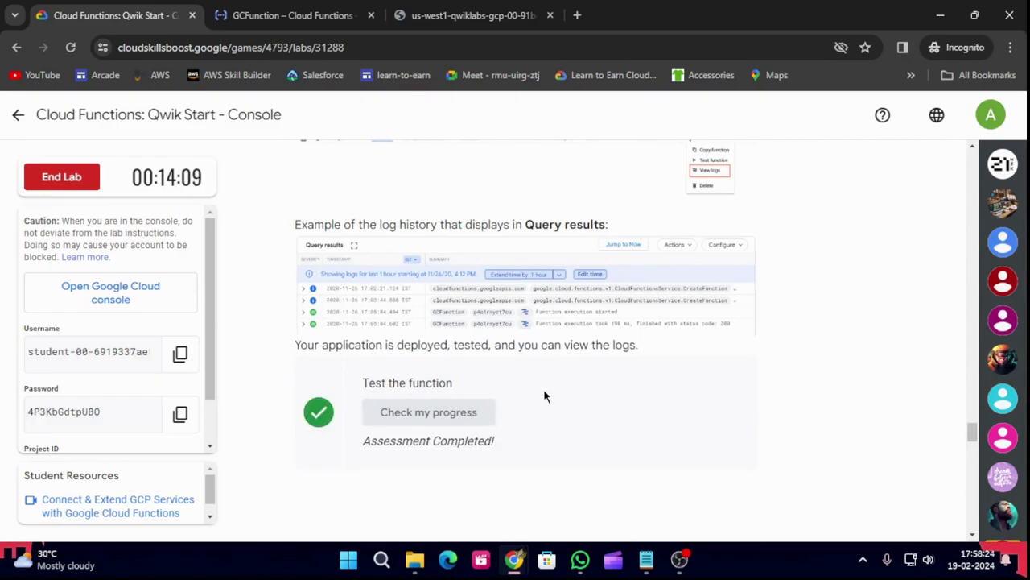
- Answer the Task 5 questions with True for the serverless environment statement and HTTP for the trigger type, and submit the answers
{"action": "scroll", "coordinate": [544, 396], "scroll_direction": "down", "scroll_amount": 3}
{"action": "scroll", "coordinate": [543, 390], "scroll_direction": "down", "scroll_amount": 3}
{"action": "scroll", "coordinate": [543, 390], "scroll_direction": "up", "scroll_amount": 2}
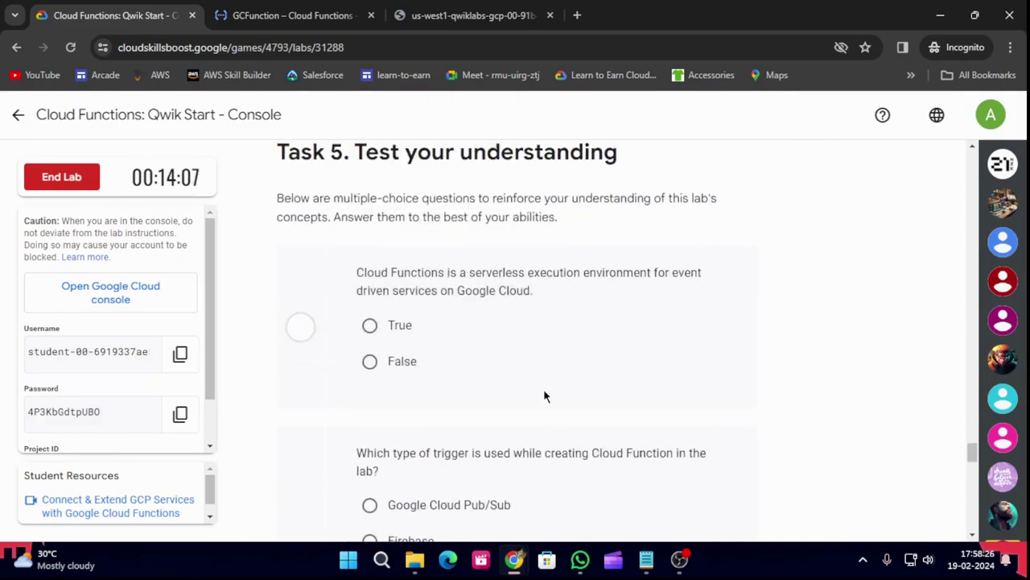
{"action": "left_click", "coordinate": [376, 399]}
{"action": "scroll", "coordinate": [435, 415], "scroll_direction": "down", "scroll_amount": 4}
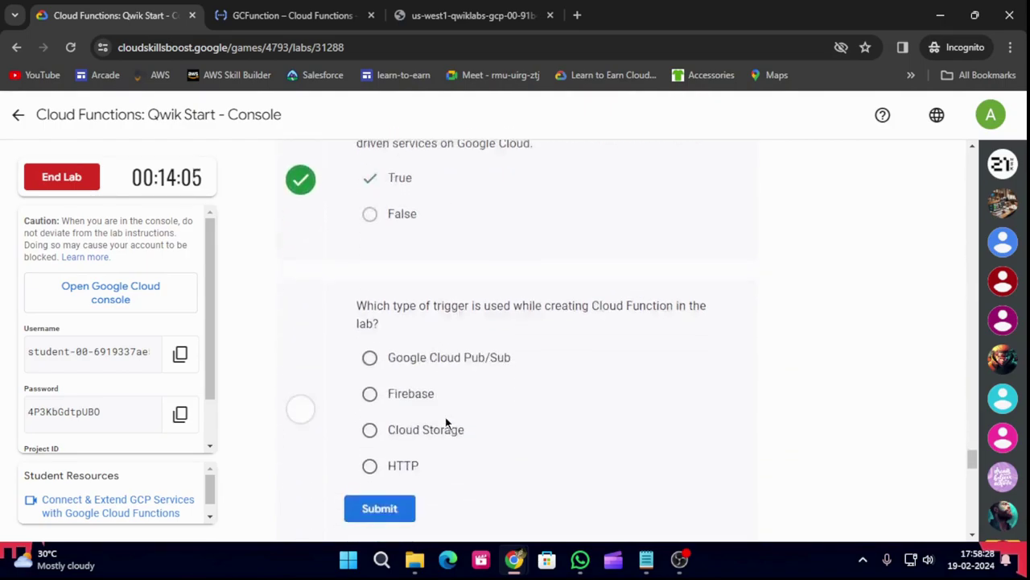
{"action": "left_click", "coordinate": [384, 388]}
{"action": "left_click", "coordinate": [388, 429]}
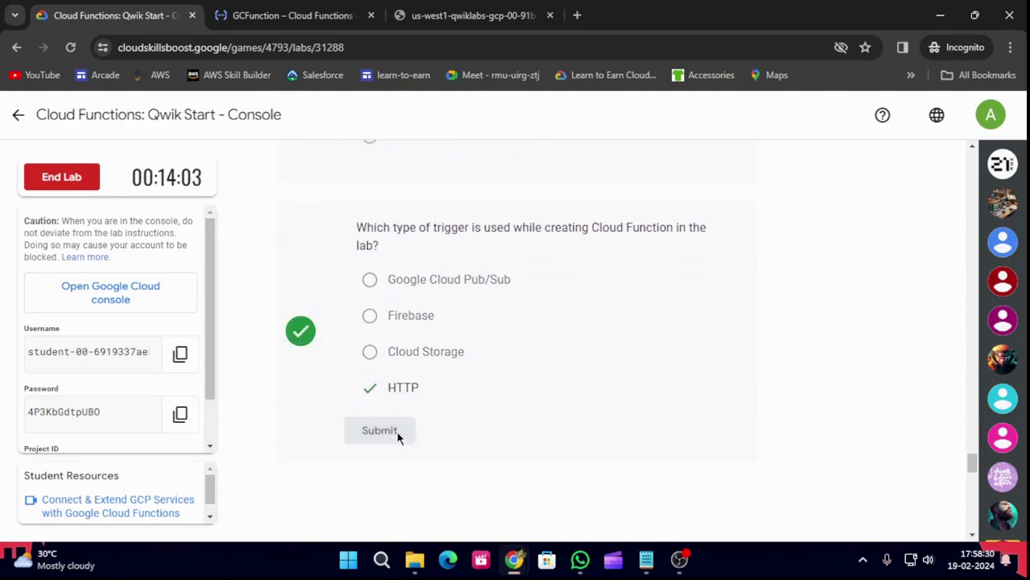
- Review the end of the lab, check its completion under Manage and Scale on the Level 1 page, and reopen the lab
{"action": "scroll", "coordinate": [451, 441], "scroll_direction": "down", "scroll_amount": 5}
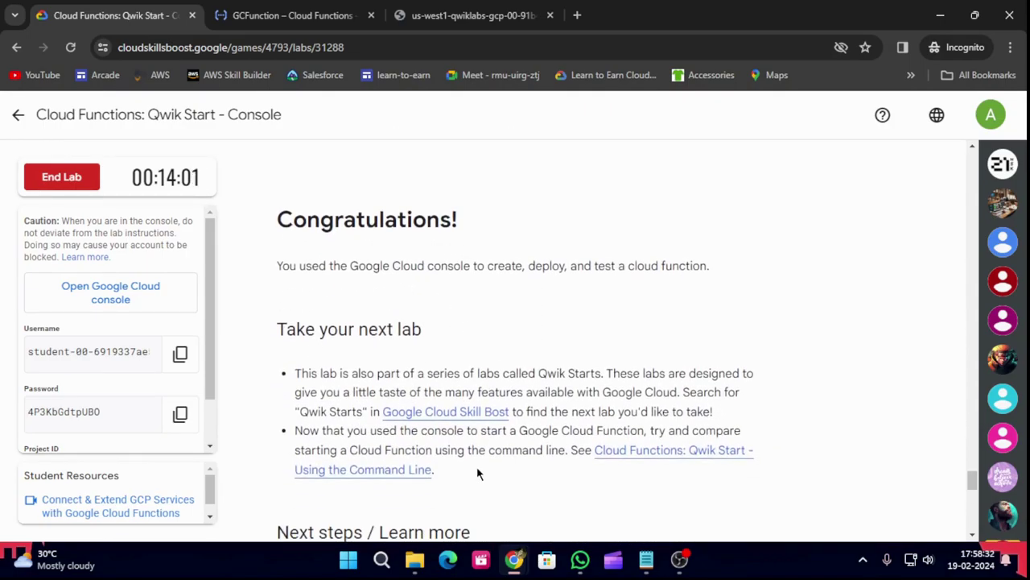
{"action": "scroll", "coordinate": [482, 451], "scroll_direction": "down", "scroll_amount": 3}
{"action": "scroll", "coordinate": [487, 423], "scroll_direction": "up", "scroll_amount": 5}
{"action": "scroll", "coordinate": [488, 429], "scroll_direction": "up", "scroll_amount": 3}
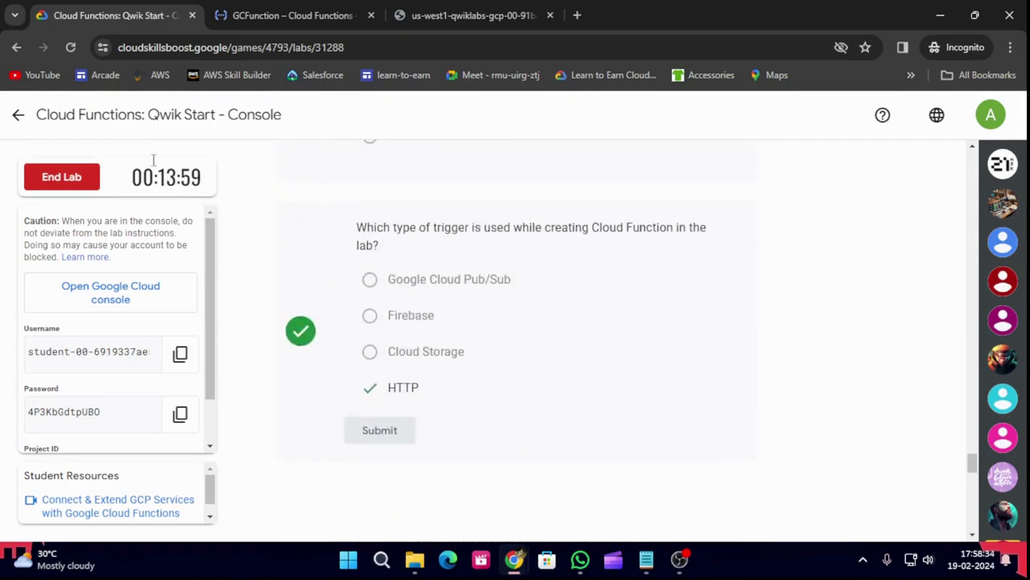
{"action": "left_click", "coordinate": [18, 114]}
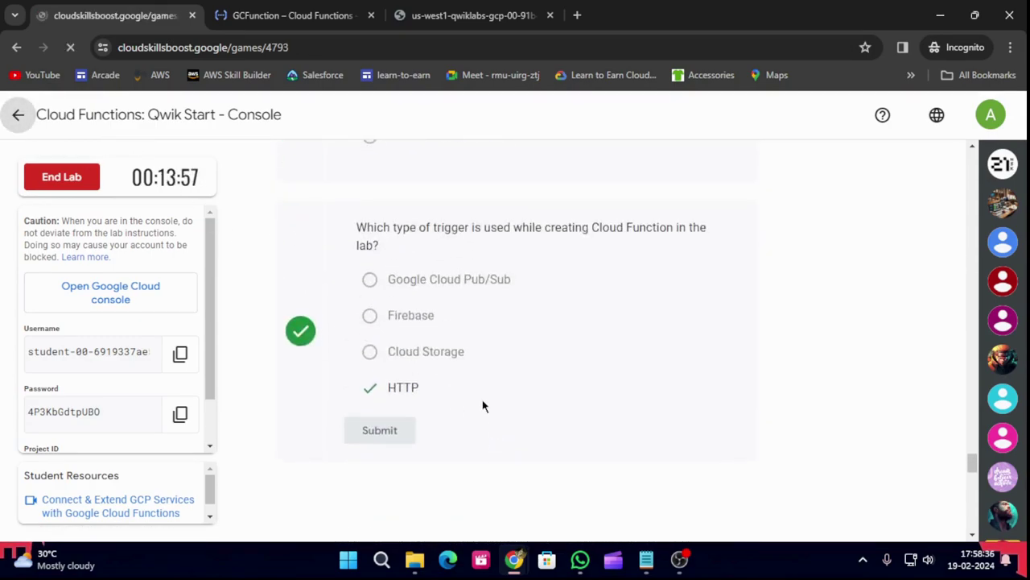
{"action": "scroll", "coordinate": [483, 406], "scroll_direction": "down", "scroll_amount": 10}
{"action": "scroll", "coordinate": [483, 425], "scroll_direction": "down", "scroll_amount": 5}
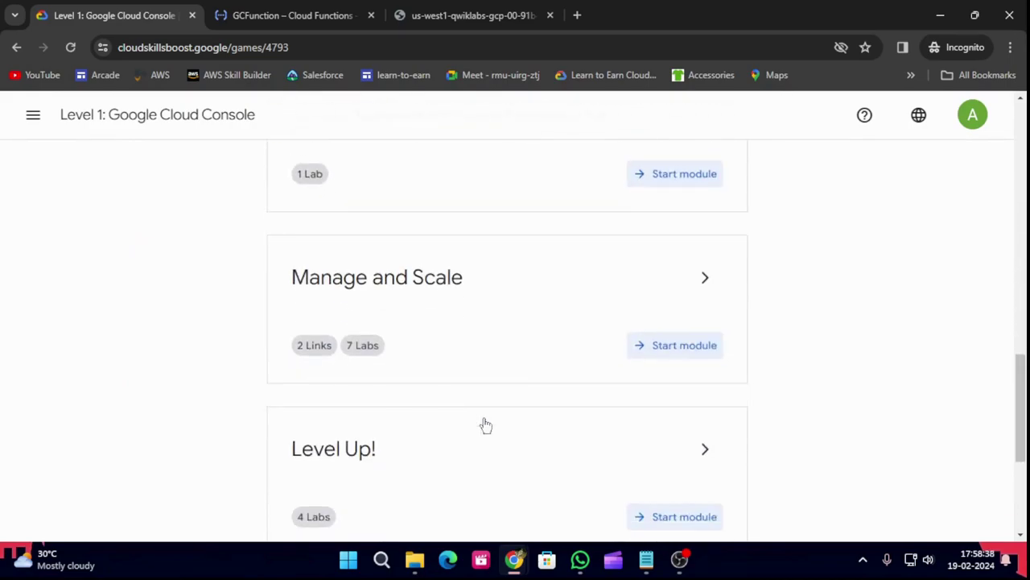
{"action": "left_click", "coordinate": [730, 288]}
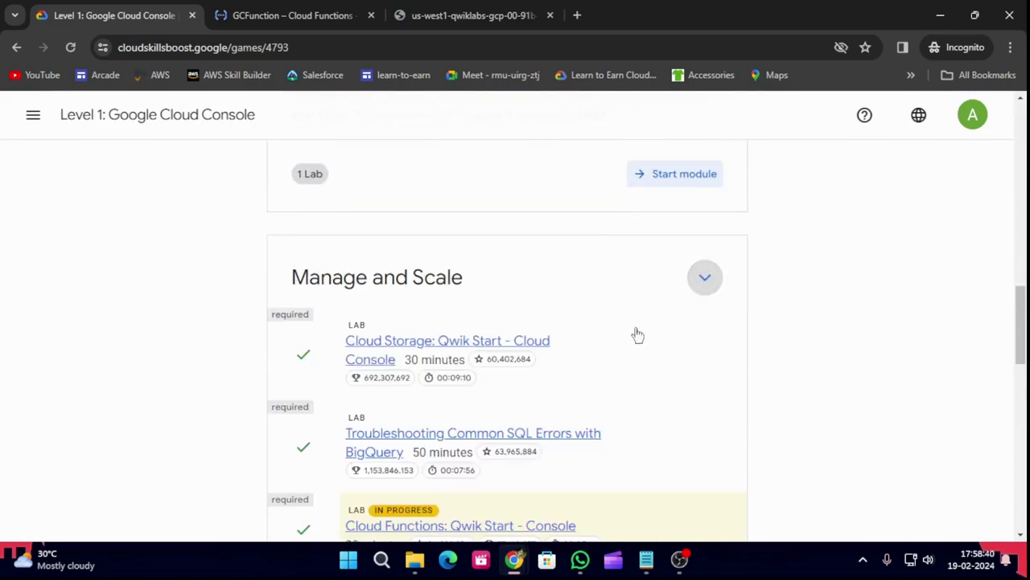
{"action": "scroll", "coordinate": [640, 334], "scroll_direction": "down", "scroll_amount": 3}
{"action": "left_click", "coordinate": [416, 308]}
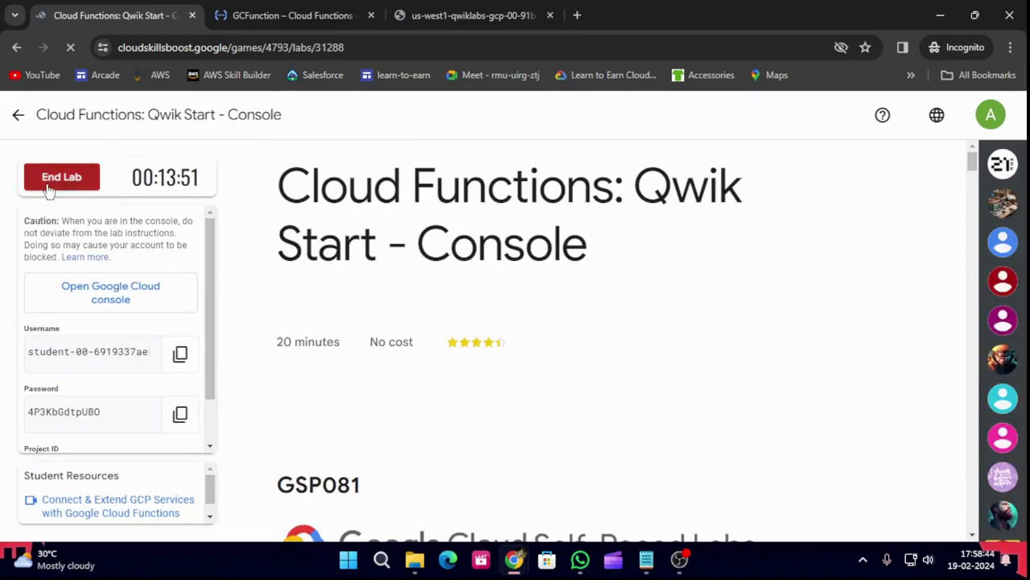
- End the Cloud Functions lab, confirm ending it, and rate it five stars
{"action": "left_click", "coordinate": [47, 185]}
{"action": "left_click", "coordinate": [650, 367]}
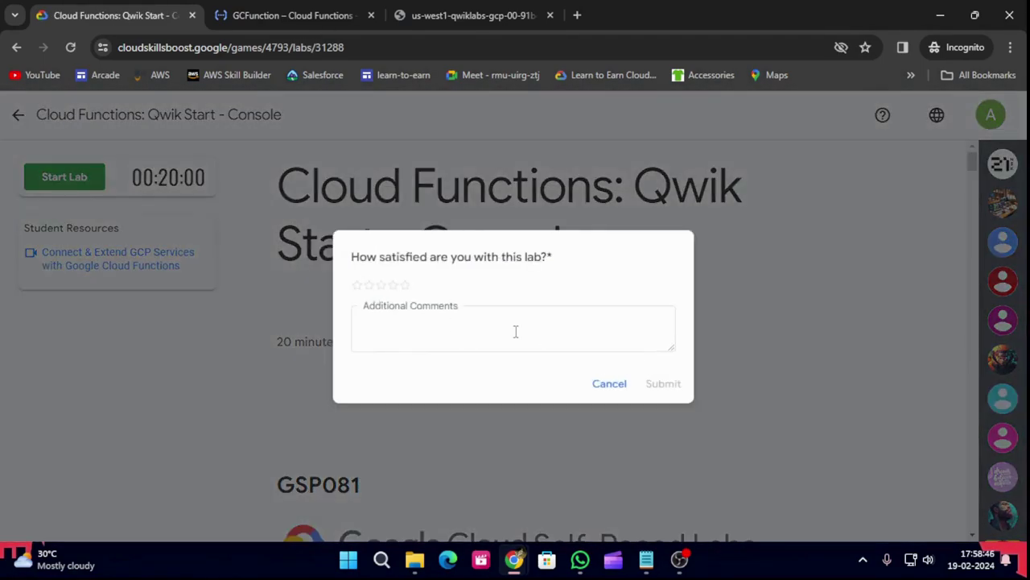
{"action": "left_click", "coordinate": [405, 285]}
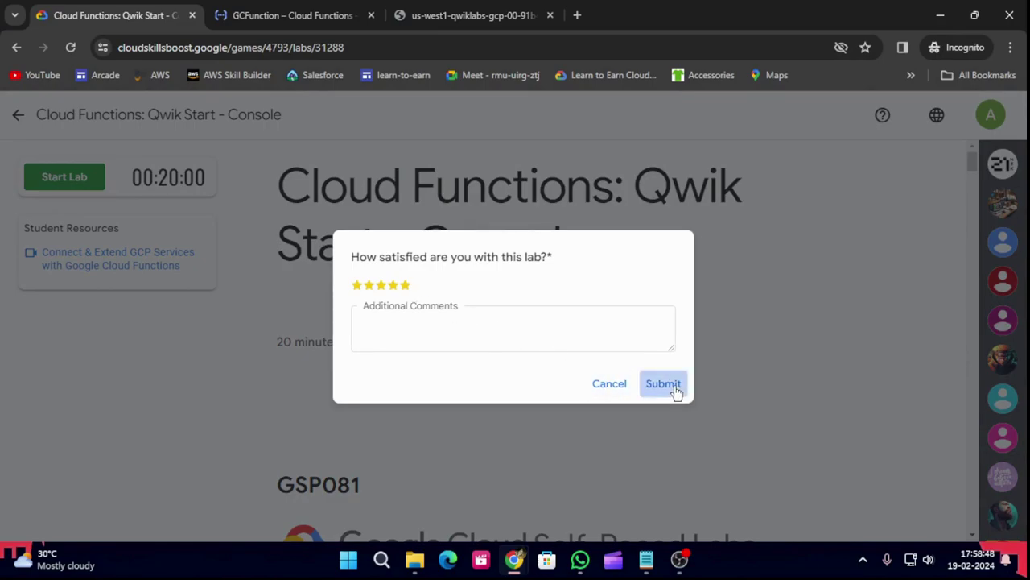